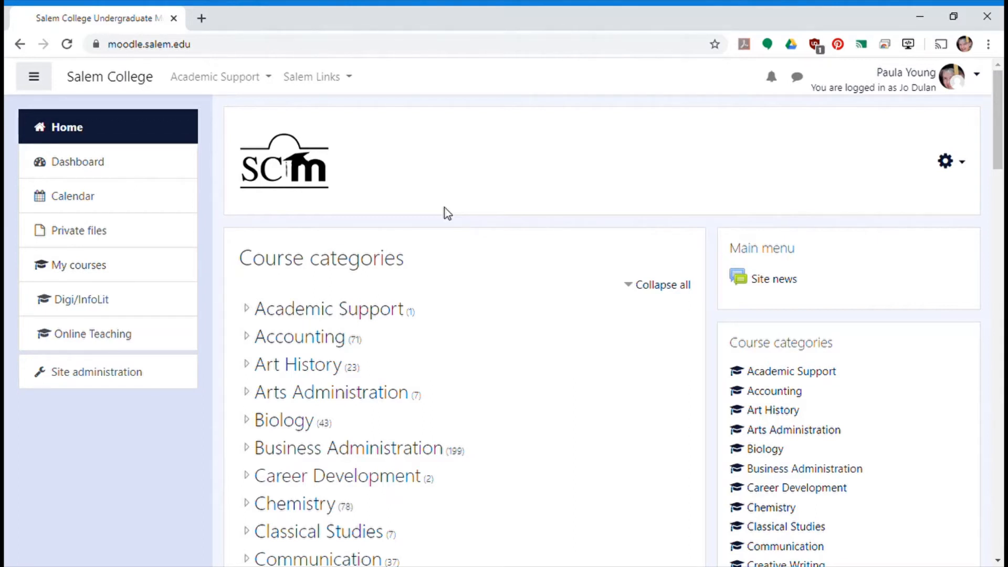
- Open the Faculty Sandbox category within Salem College Faculty Development in the course categories
scroll(445, 208, "down", 15)
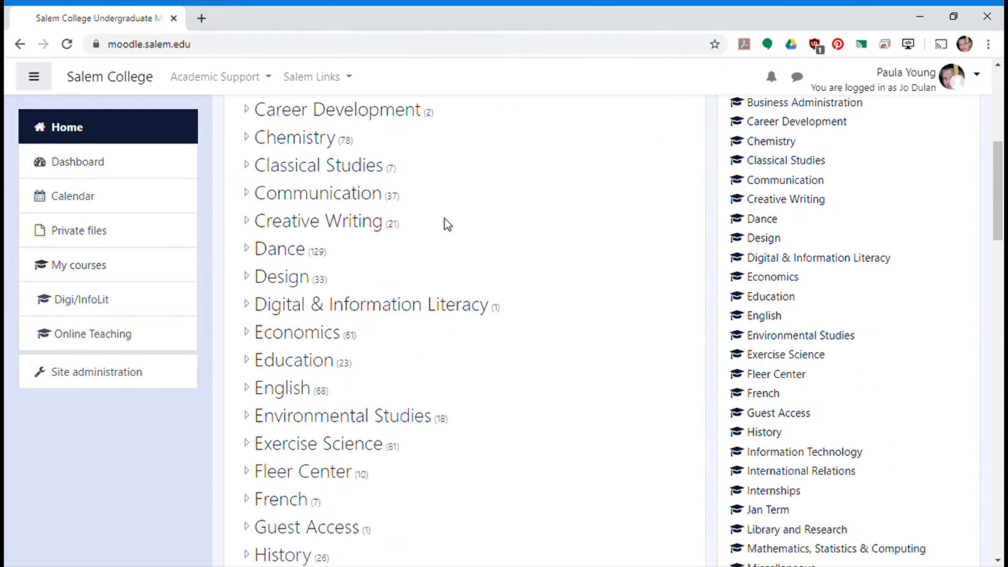
scroll(446, 218, "down", 5)
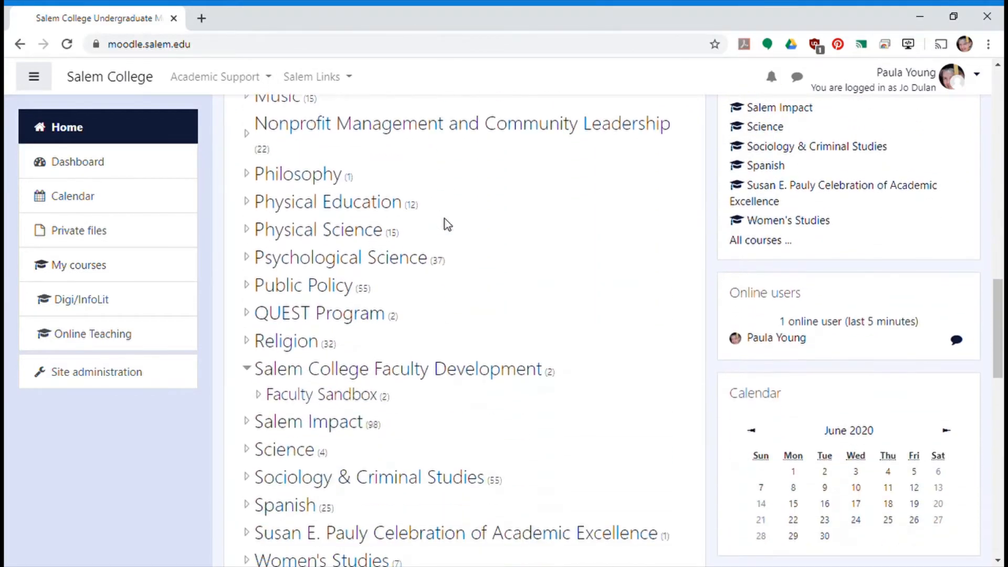
scroll(445, 219, "up", 6)
scroll(446, 220, "down", 3)
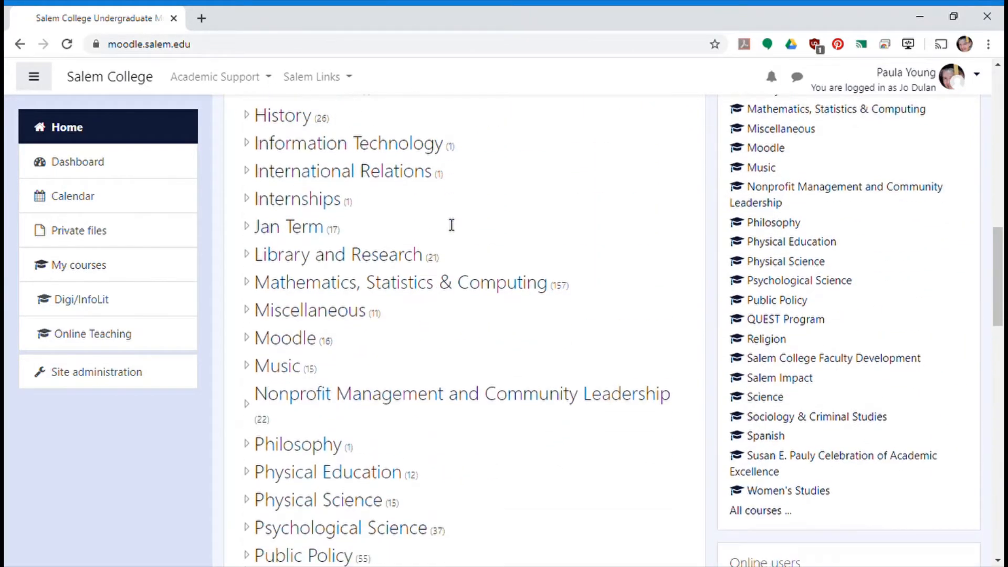
scroll(450, 226, "down", 3)
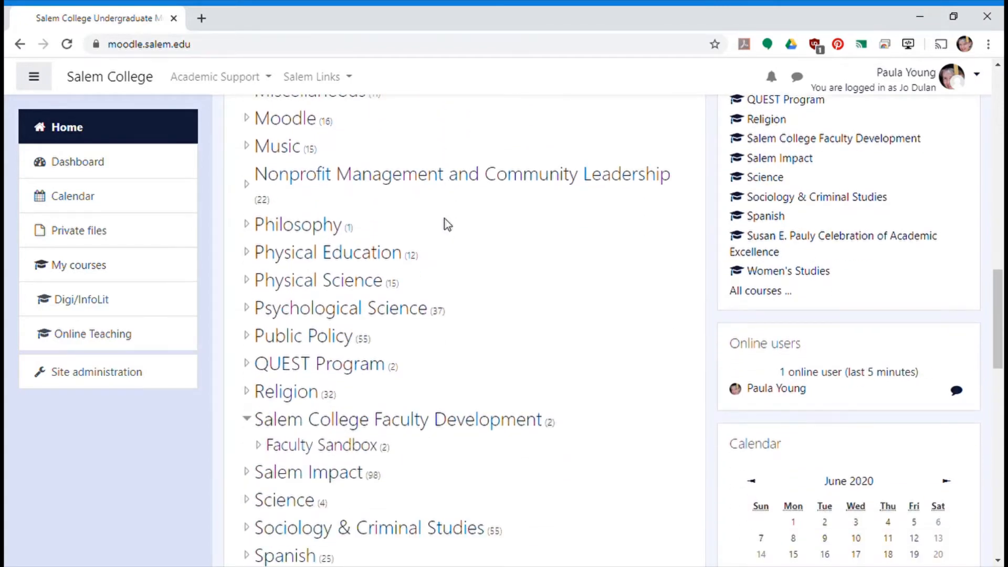
scroll(448, 225, "down", 1)
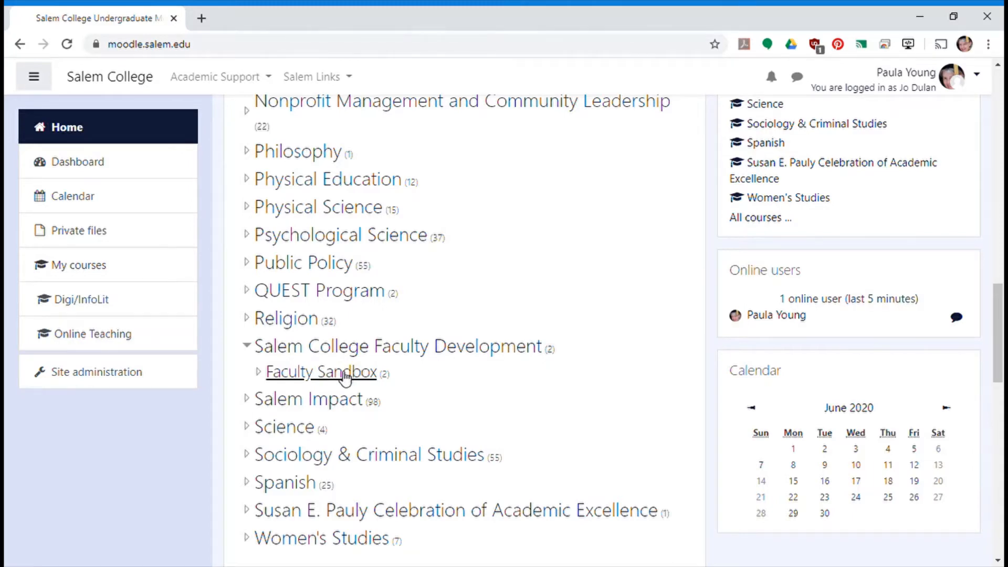
scroll(345, 378, "up", 1)
left_click(340, 447)
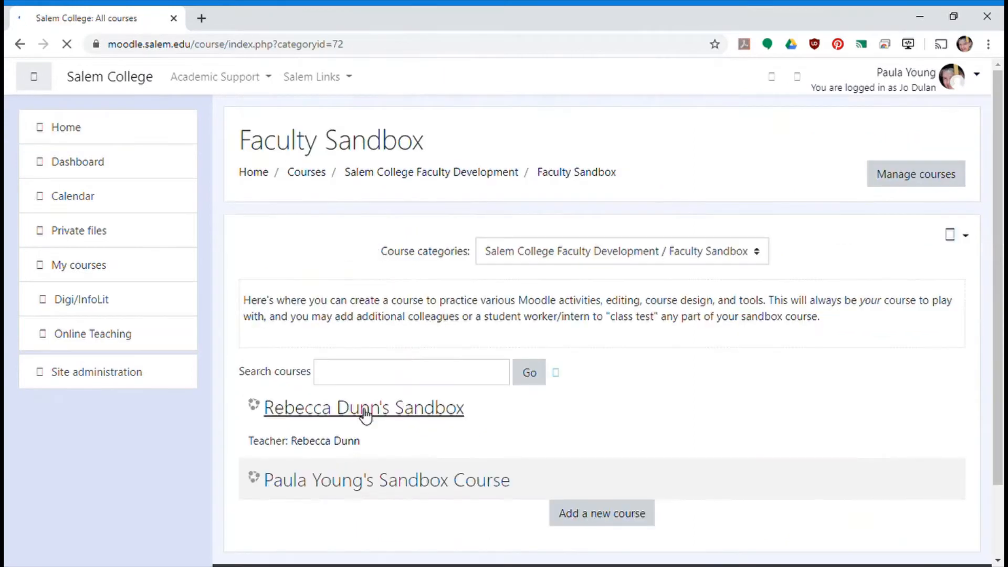
- Start adding a new course to the Faculty Sandbox category and hide the site navigation drawer
scroll(618, 340, "down", 1)
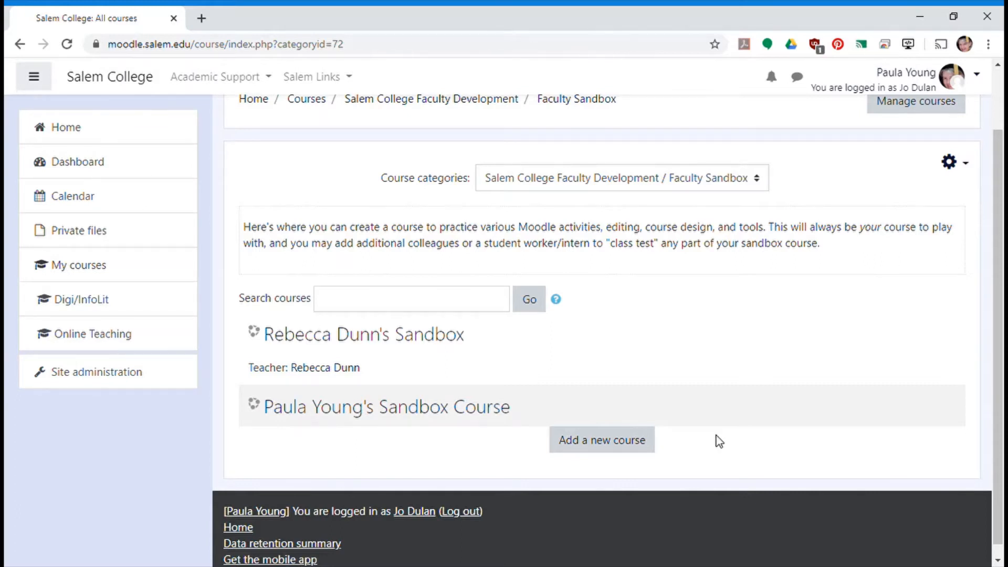
left_click(639, 448)
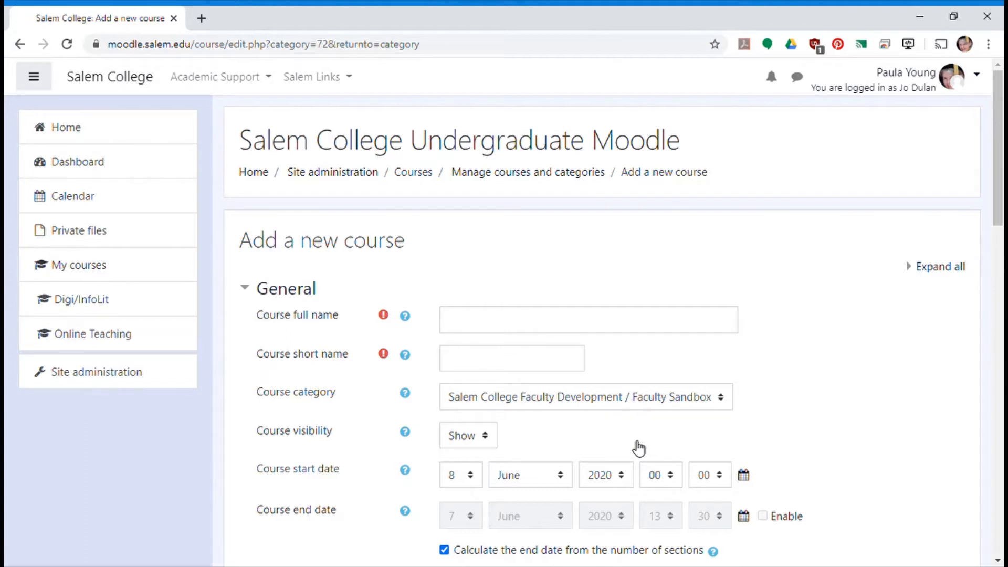
left_click(34, 86)
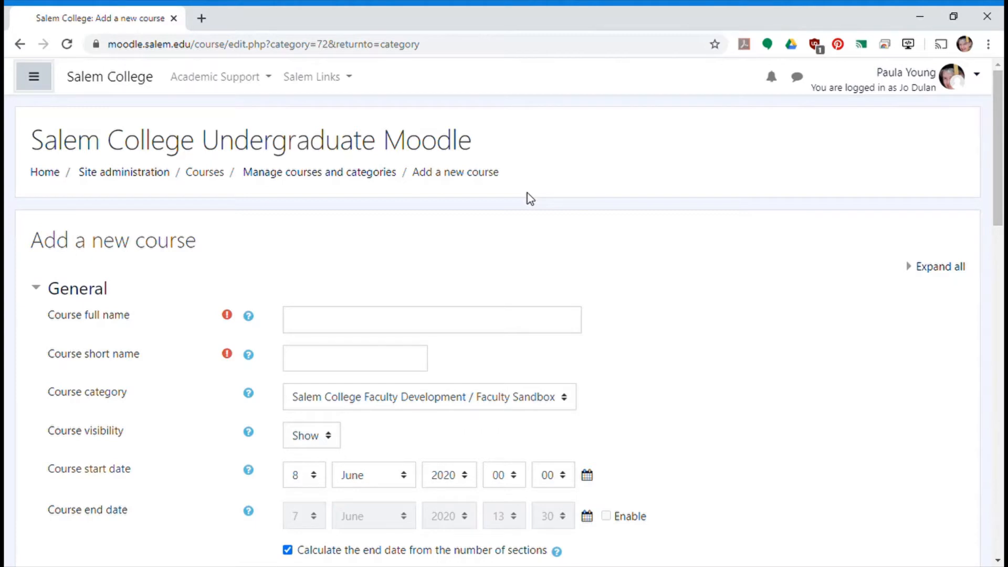
left_click(36, 86)
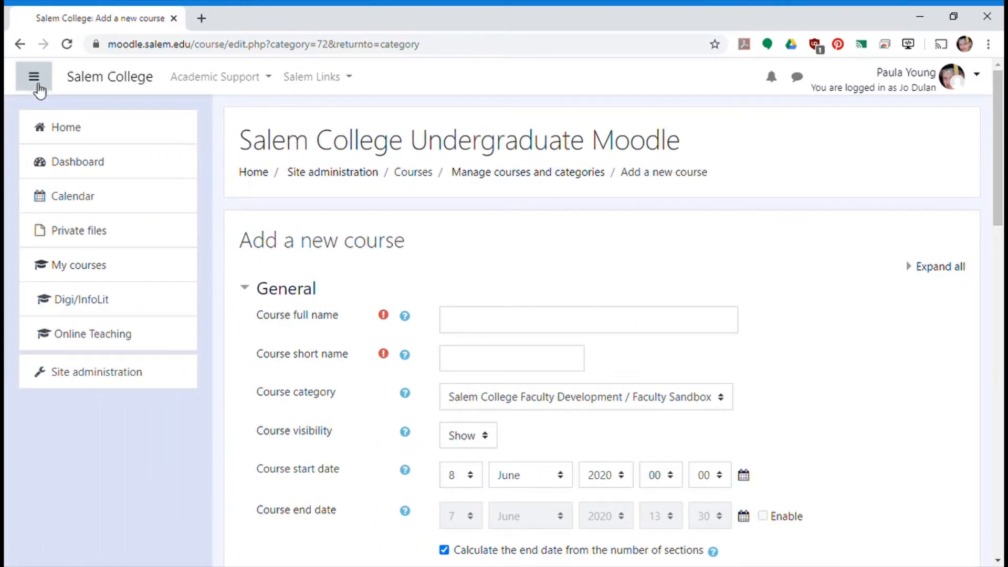
left_click(39, 90)
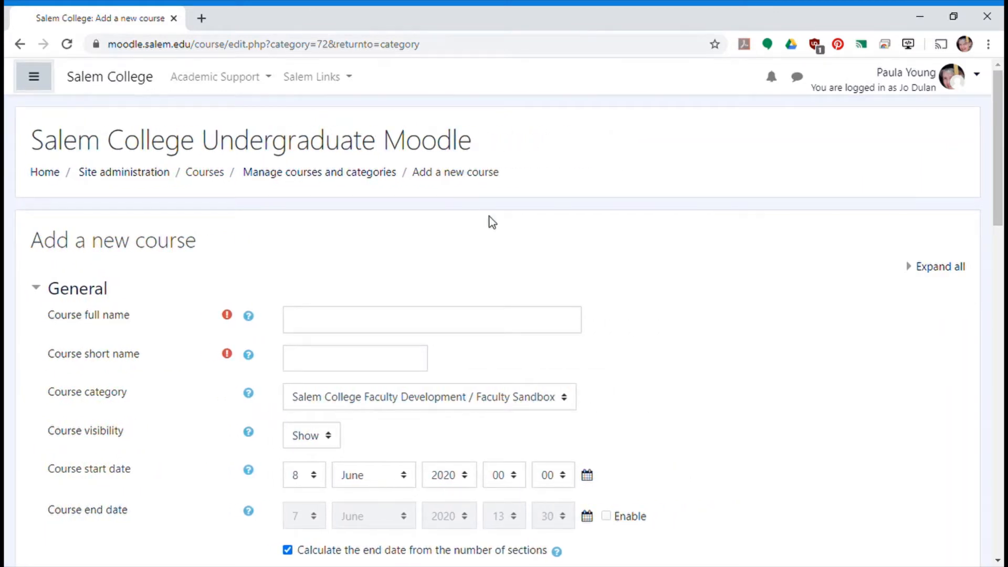
- Set the course full name to "Bilbo Baggins' Sandbox Course" and the short name to "Bilbo's Sandbox"
scroll(493, 223, "down", 2)
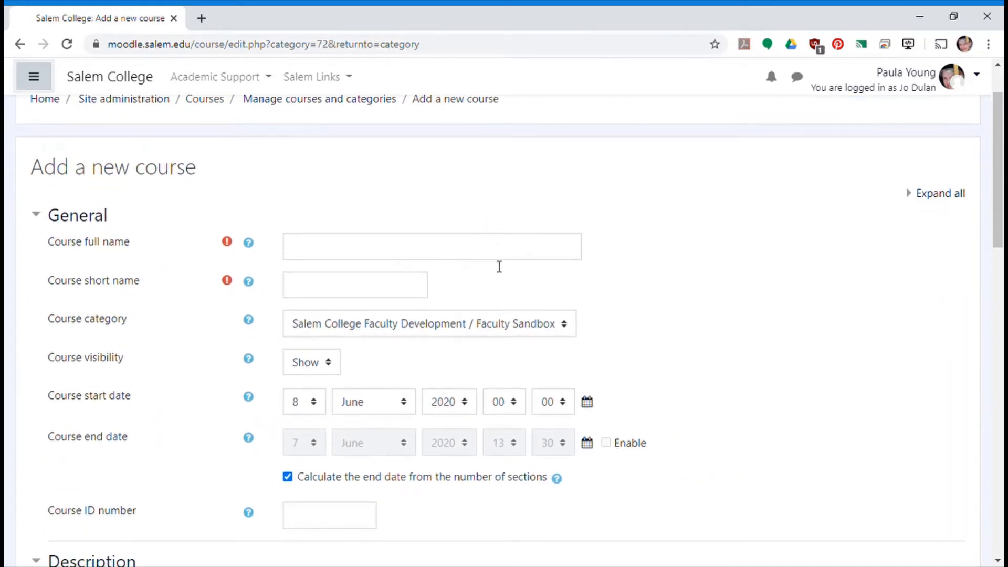
left_click(494, 257)
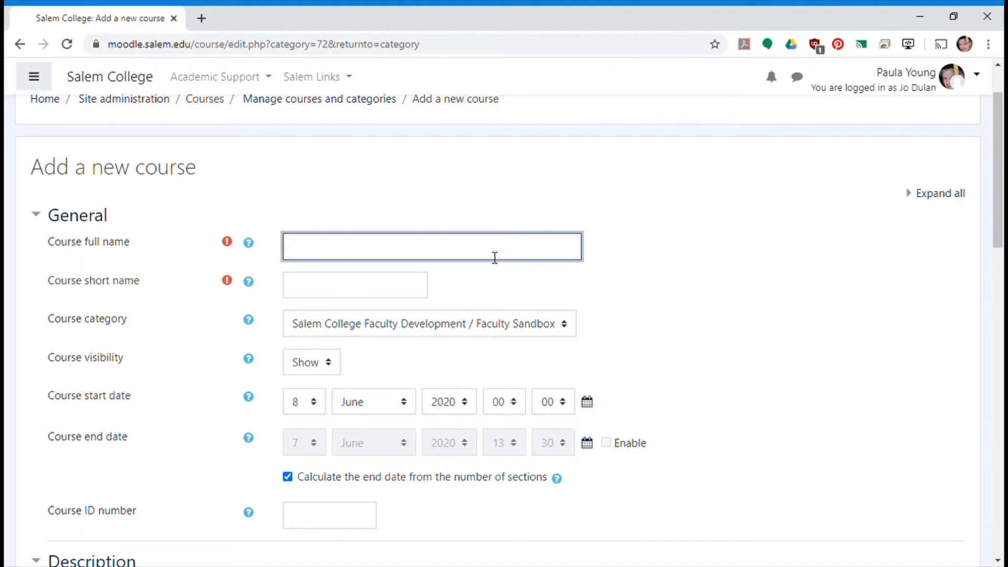
type("Bilbo Baggins' Sandb")
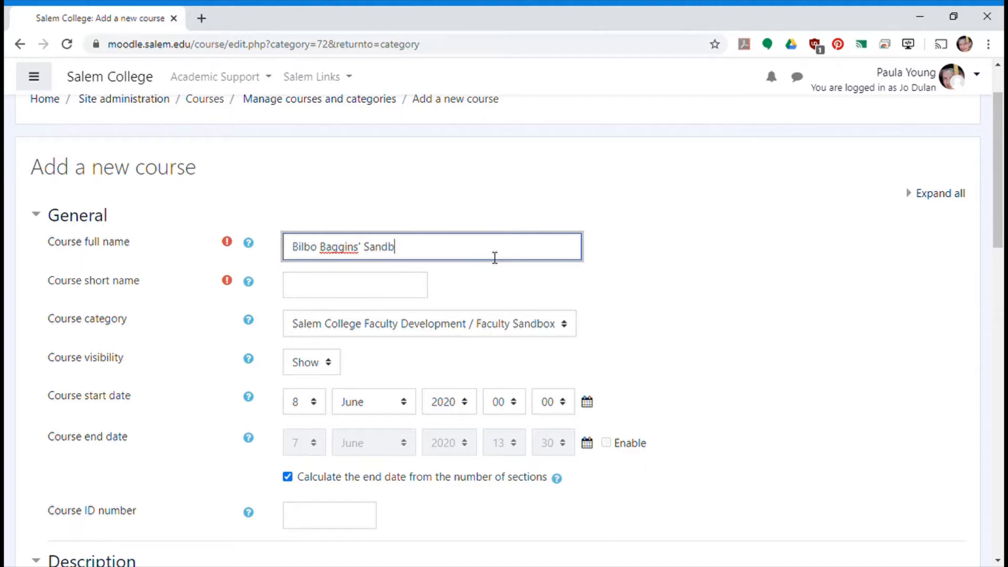
type("ox Course")
left_click(366, 293)
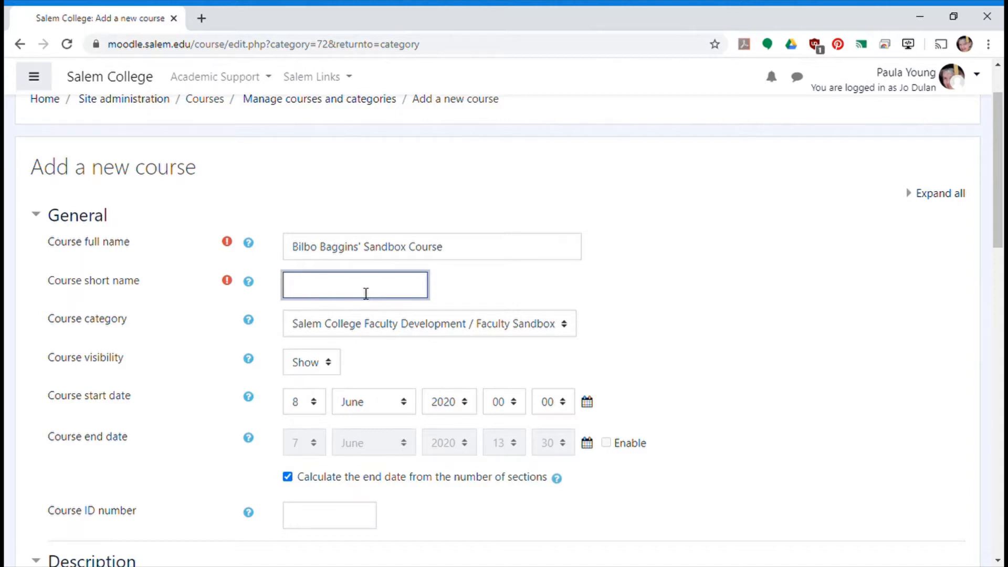
type("Bilbo's Sandbox")
- Turn off calculating the end date from the number of sections and set the course format to Topics format
scroll(558, 376, "down", 3)
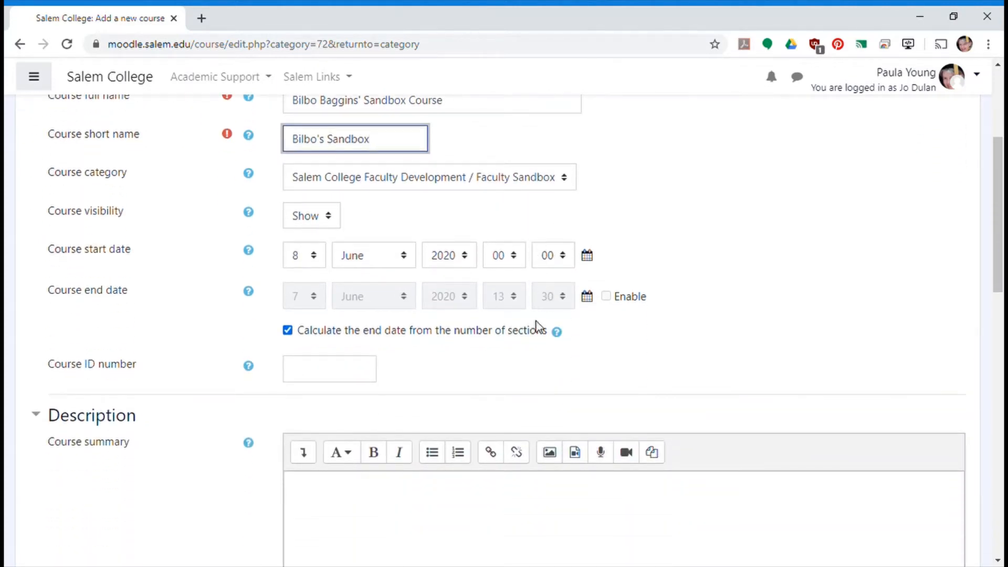
left_click(288, 331)
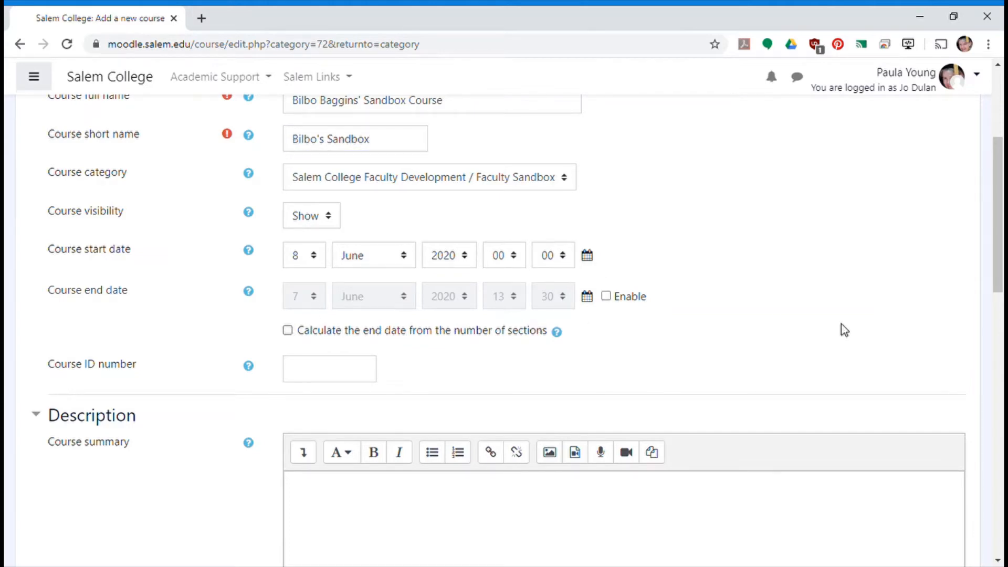
scroll(387, 166, "down", 4)
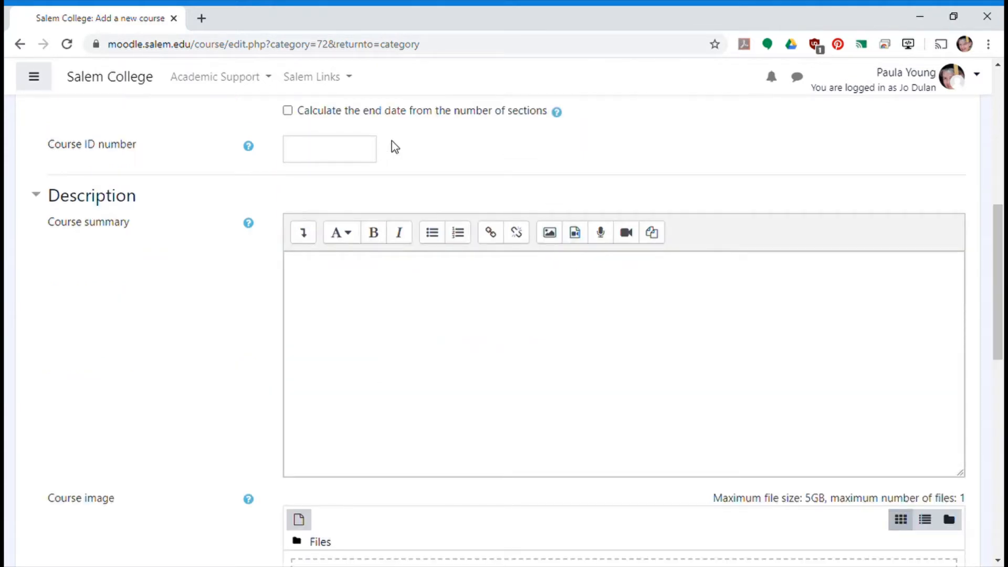
scroll(392, 141, "down", 1)
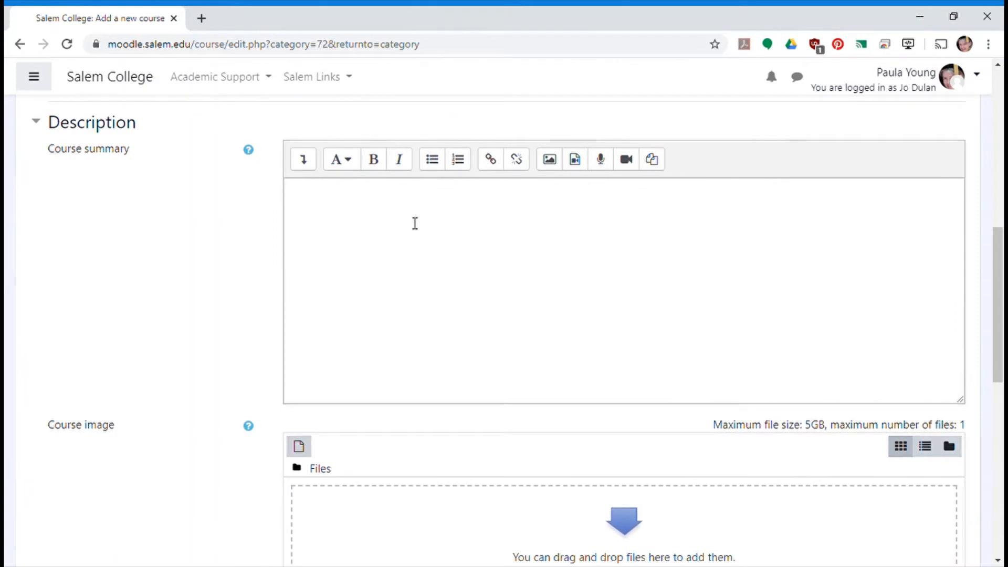
scroll(415, 223, "down", 8)
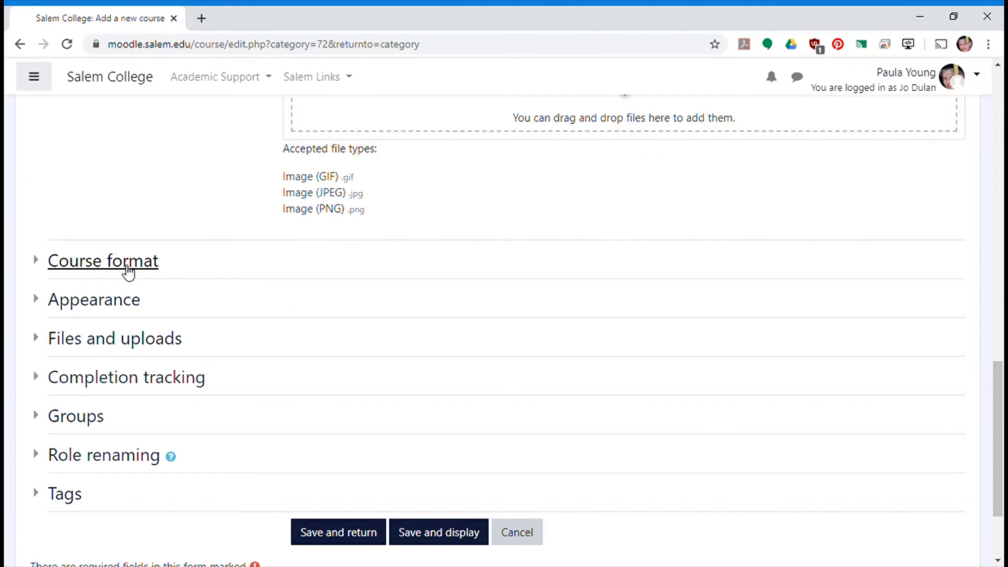
left_click(127, 271)
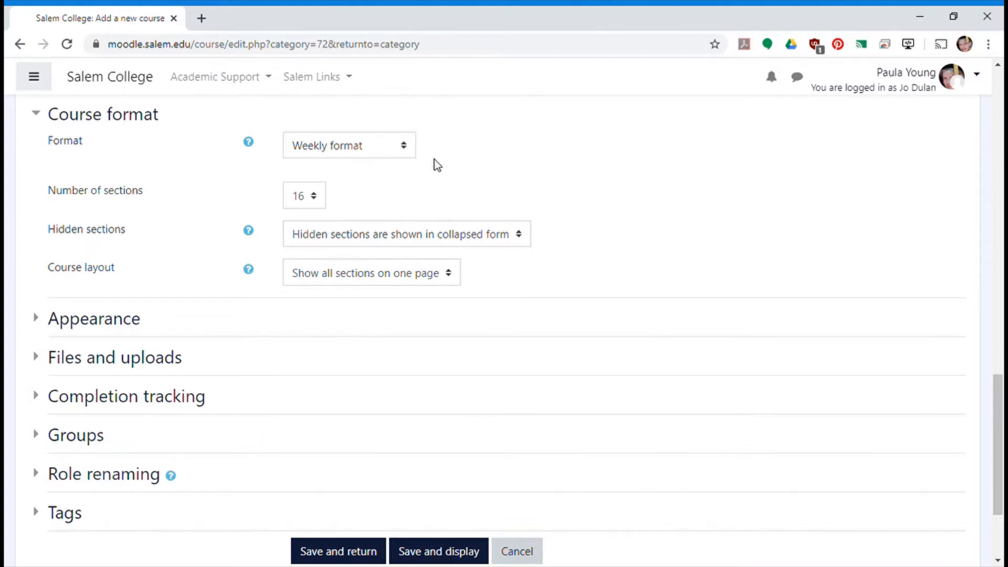
left_click(412, 152)
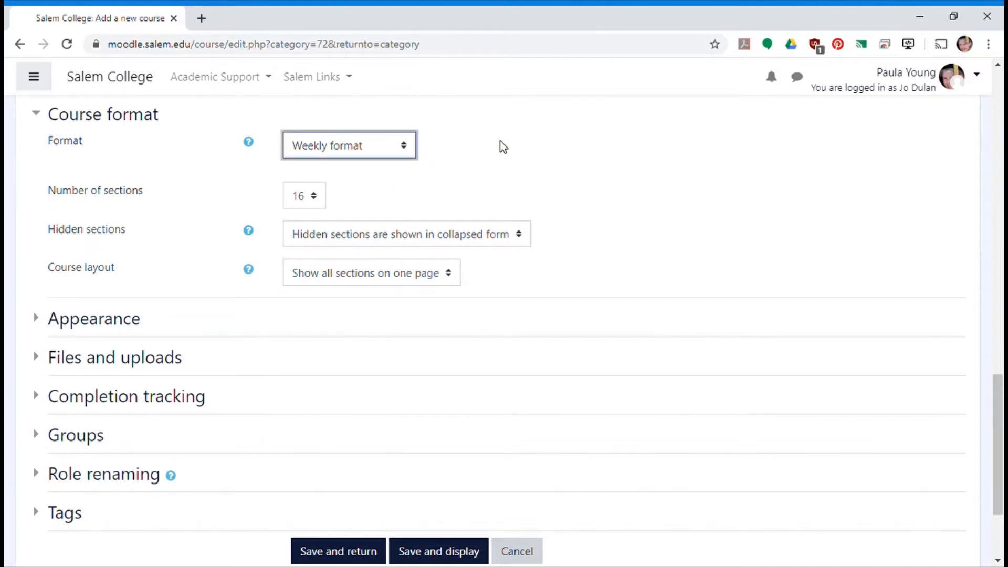
key("Up")
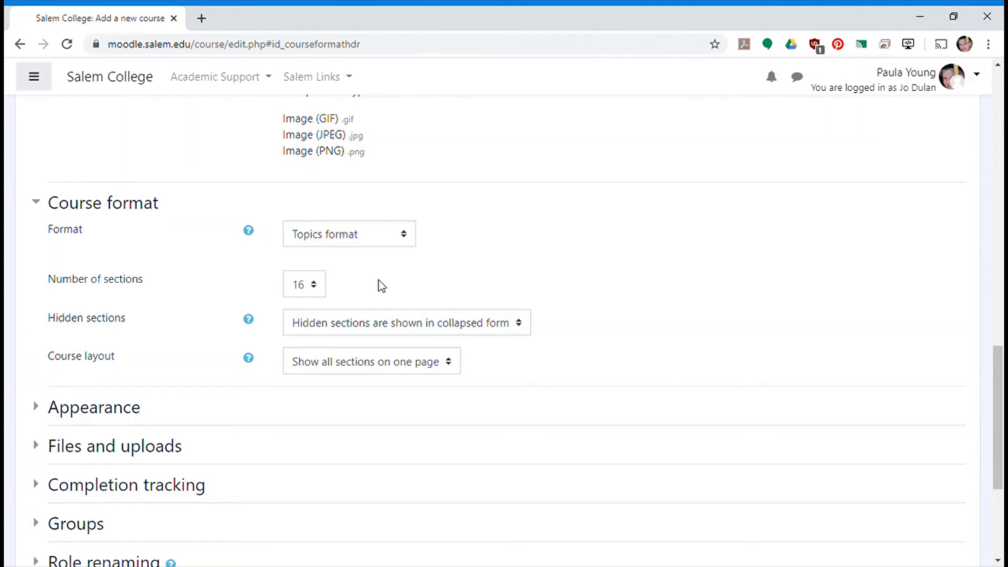
- Make hidden sections completely invisible, then save and display the new course
scroll(379, 280, "down", 1)
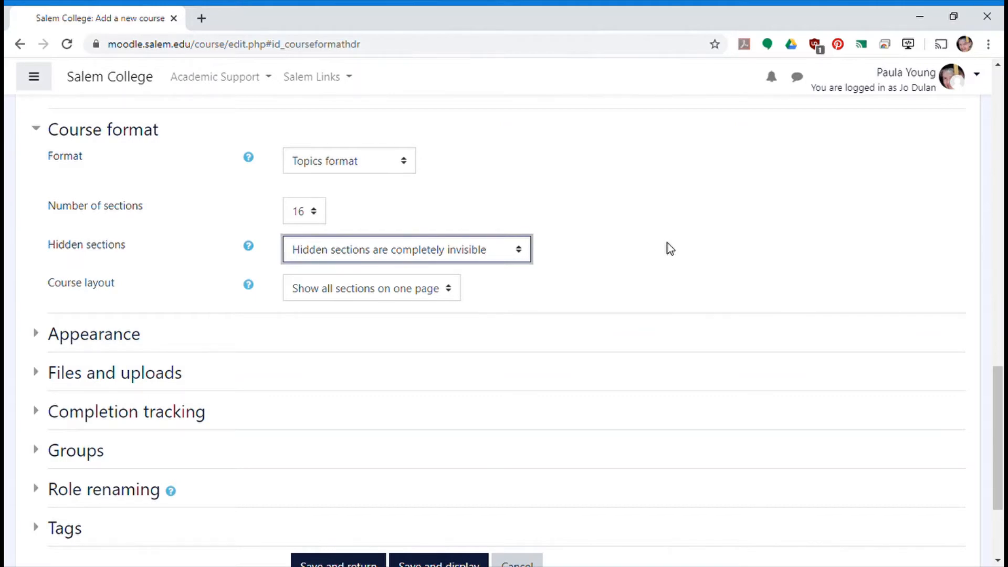
scroll(667, 242, "down", 2)
scroll(667, 243, "up", 15)
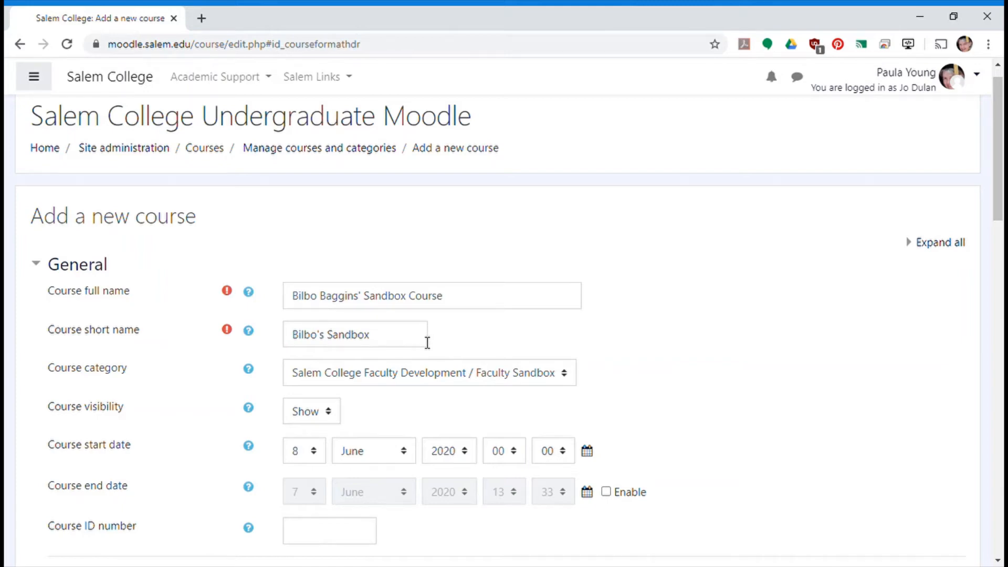
scroll(427, 342, "down", 3)
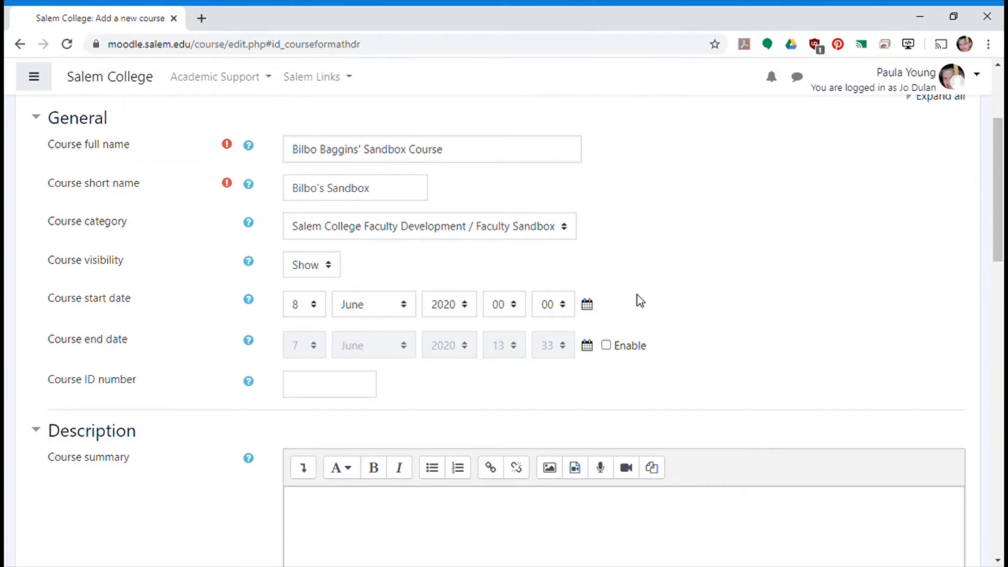
scroll(637, 297, "down", 13)
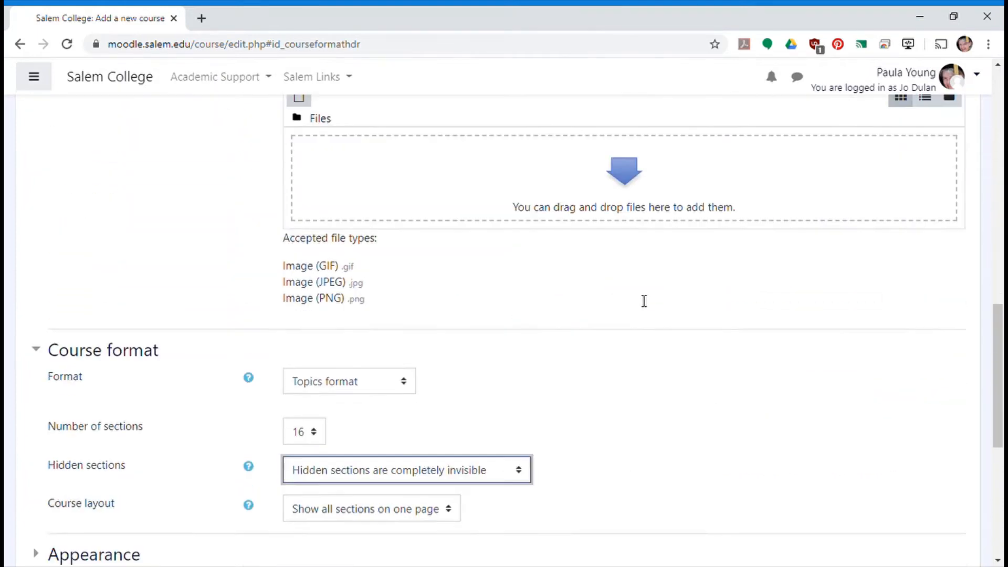
scroll(643, 301, "down", 3)
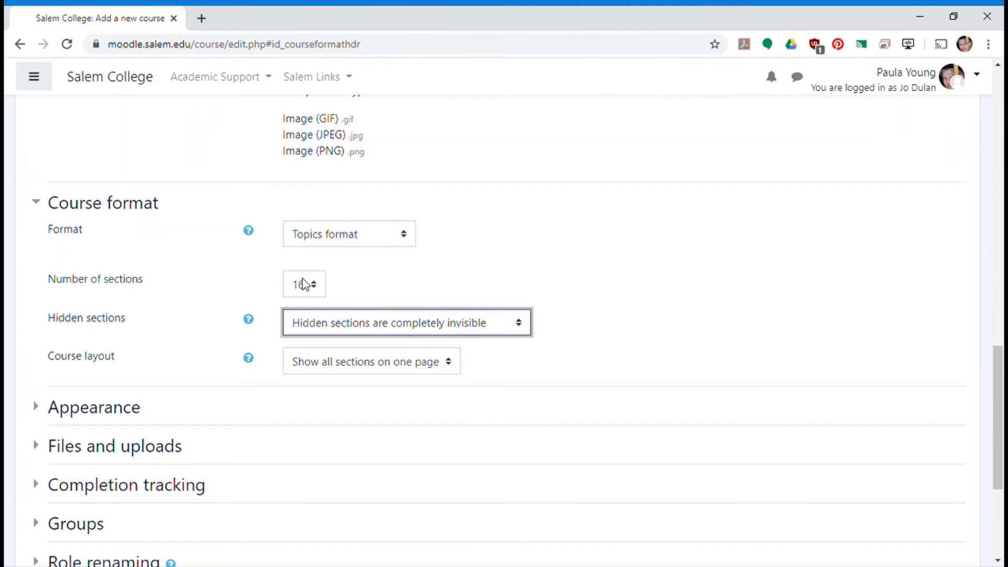
scroll(493, 355, "down", 5)
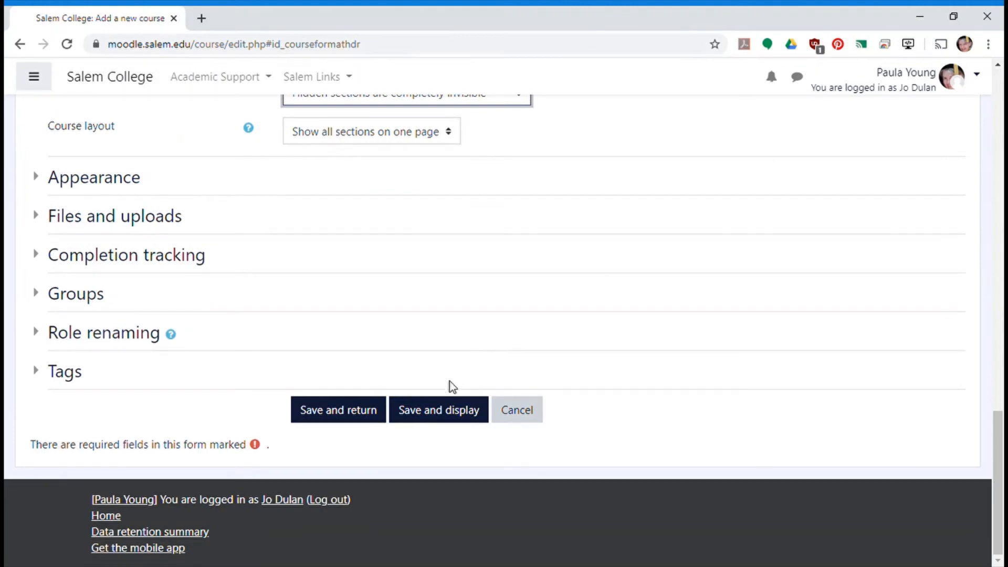
left_click(442, 413)
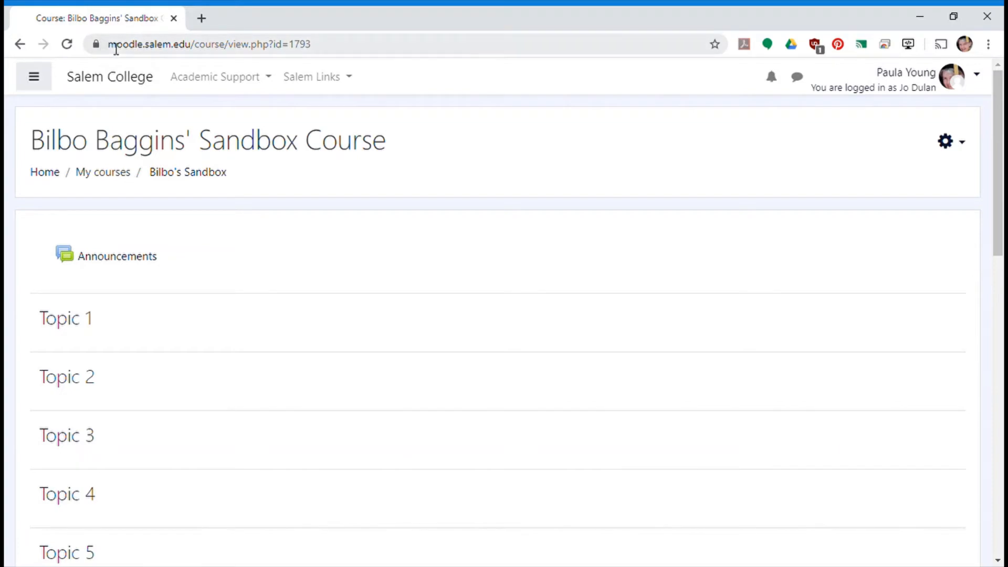
left_click_drag(112, 45, 337, 66)
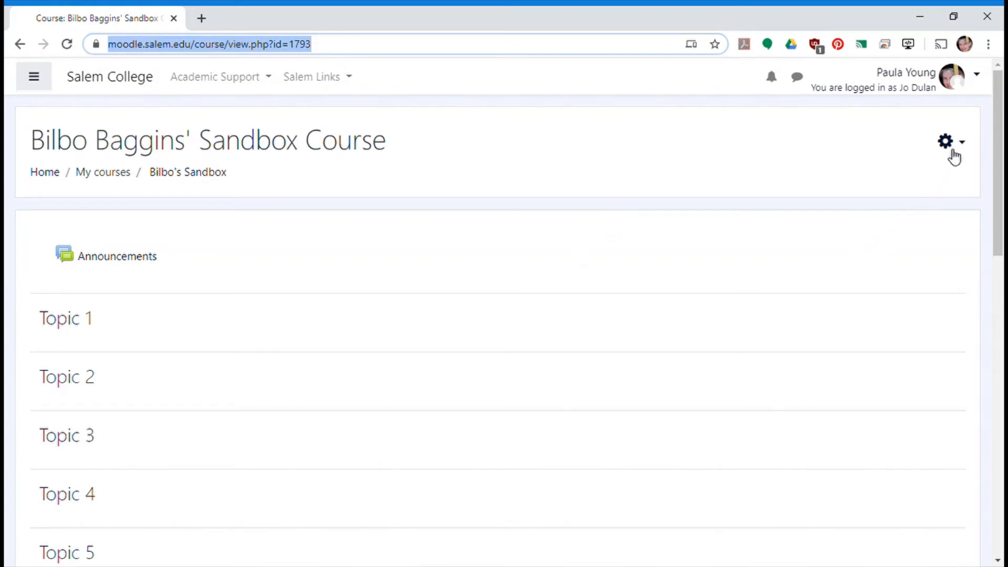
left_click(923, 179)
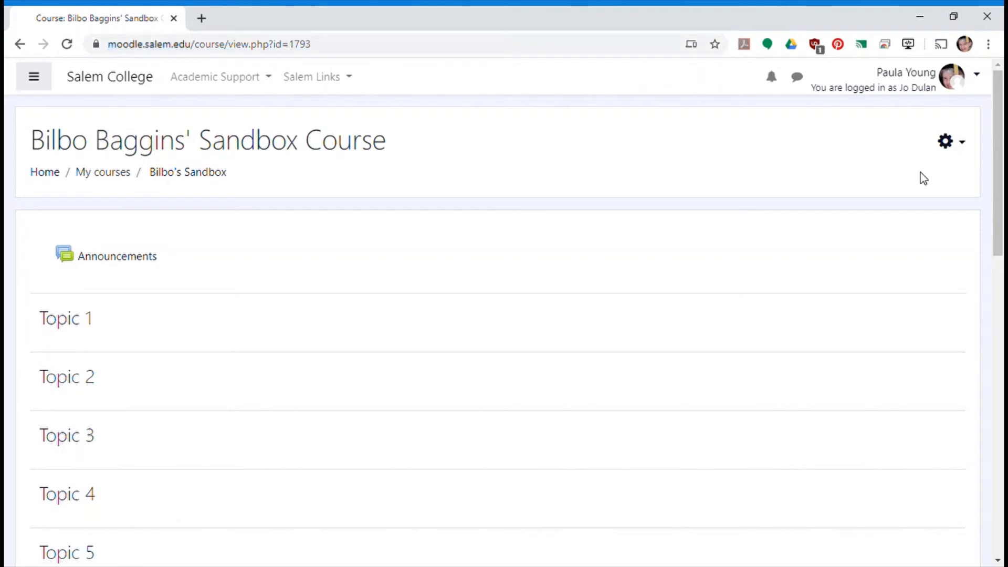
left_click(950, 141)
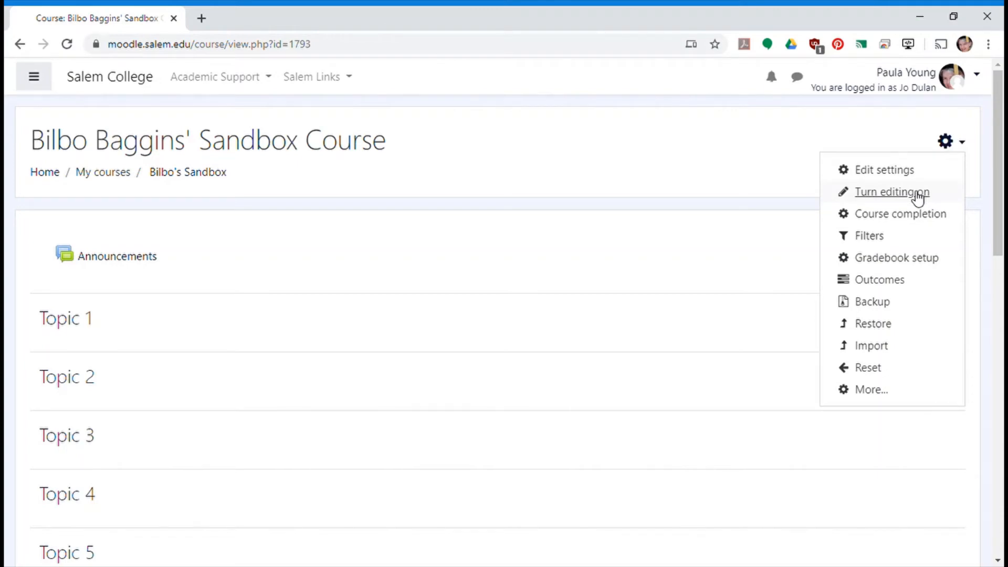
key("Escape")
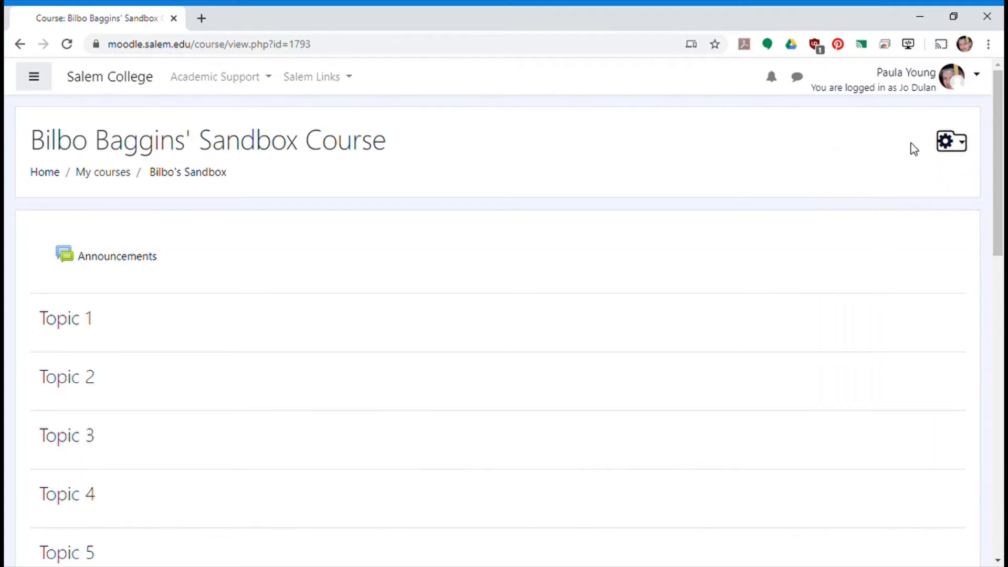
- Turn editing on for the course page and delete Topics 16 down to 6, keeping Topics 1 to 5
left_click(964, 145)
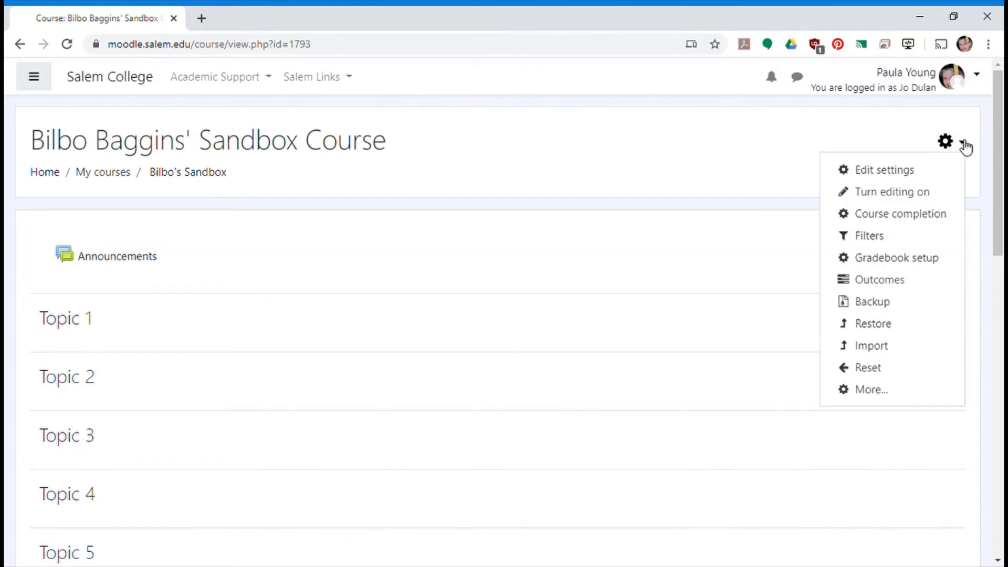
left_click(908, 193)
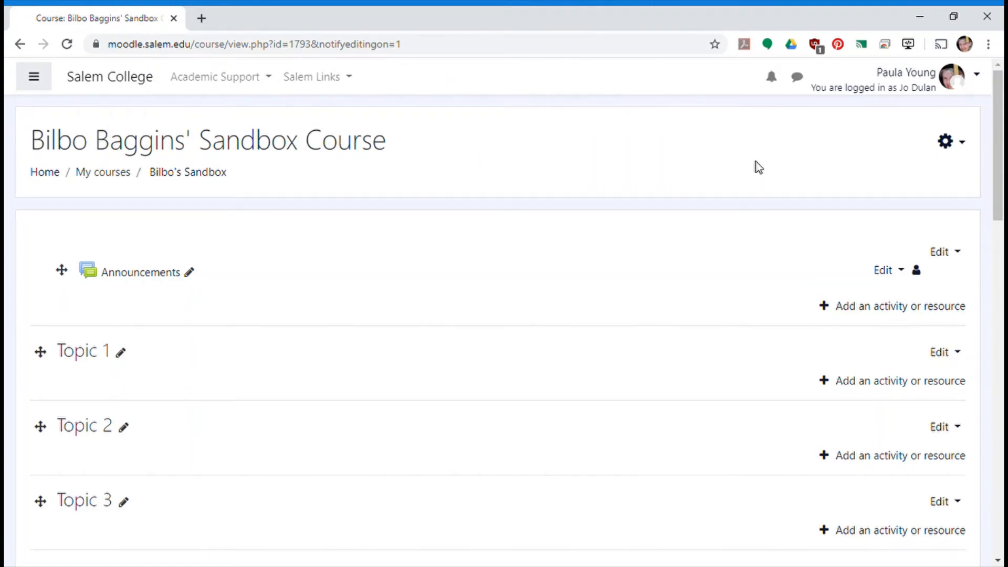
scroll(720, 263, "down", 20)
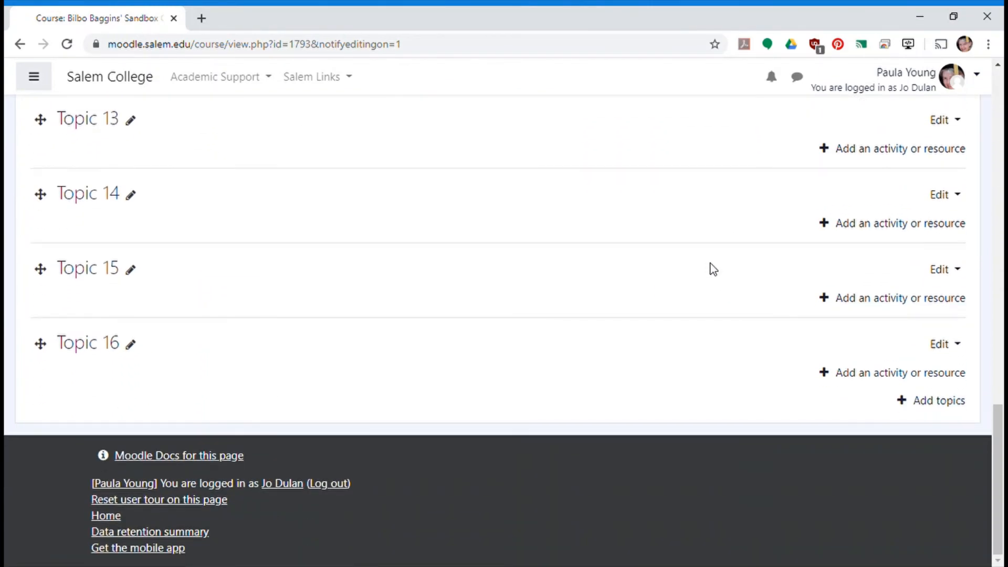
left_click(952, 351)
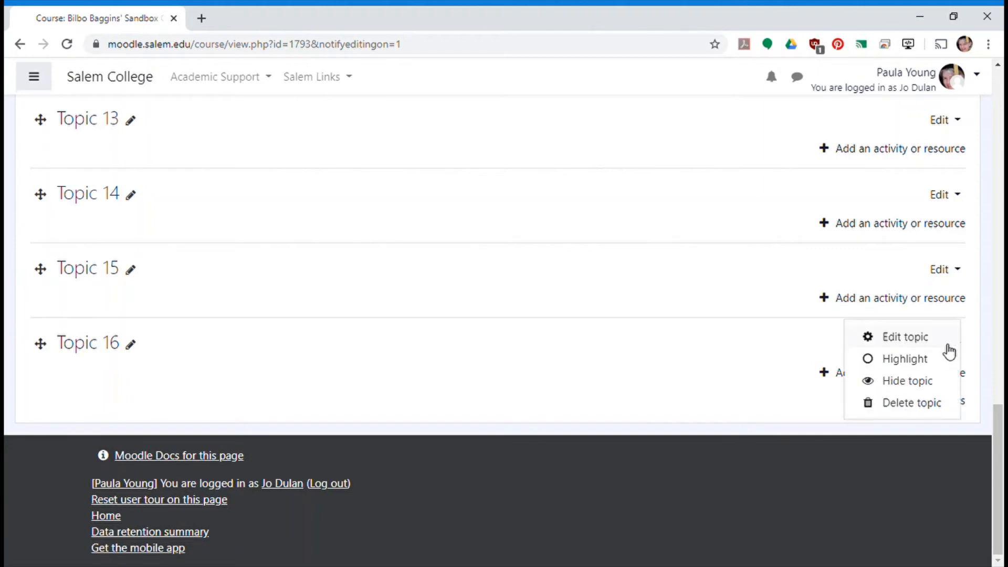
left_click(927, 406)
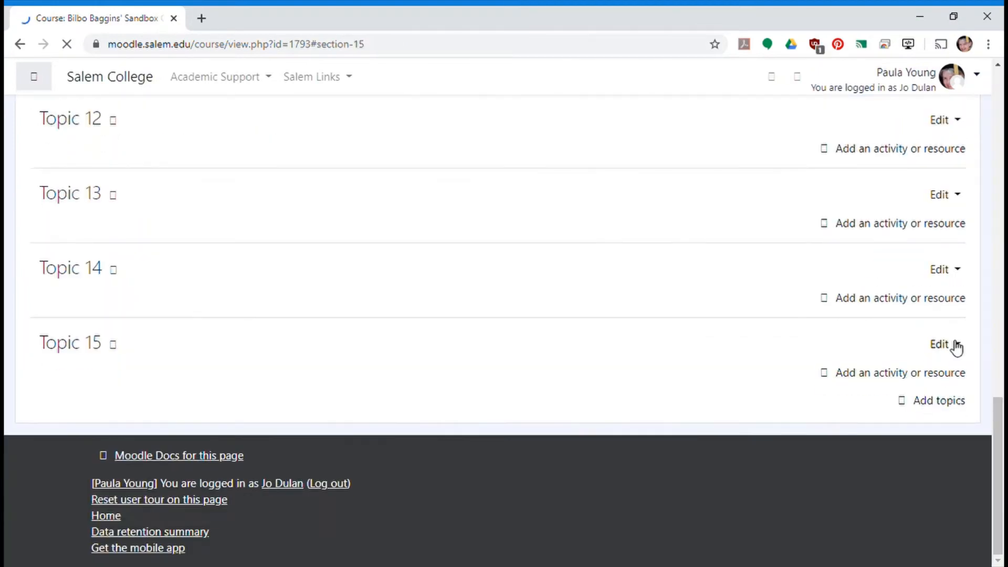
left_click(955, 346)
left_click(925, 405)
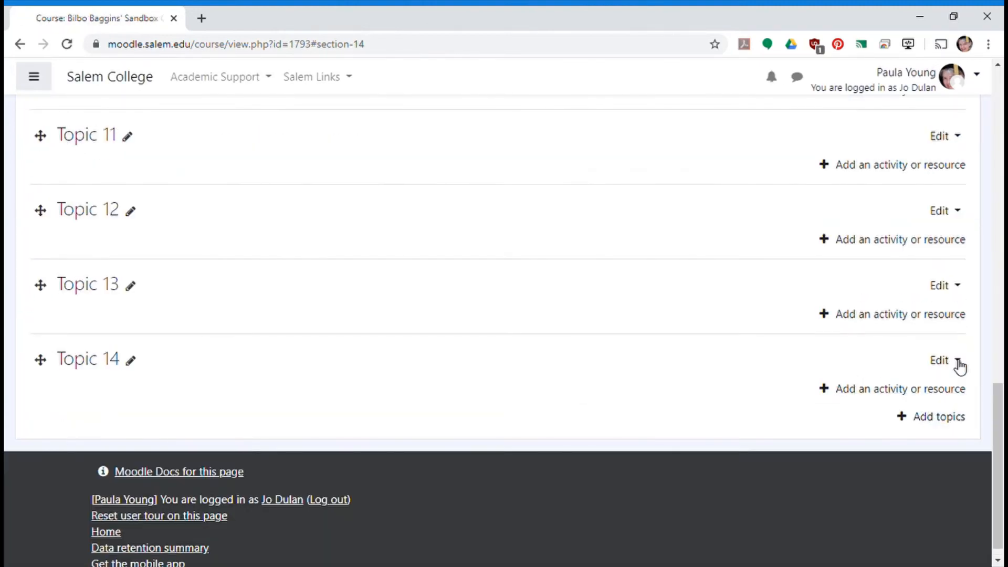
left_click(959, 363)
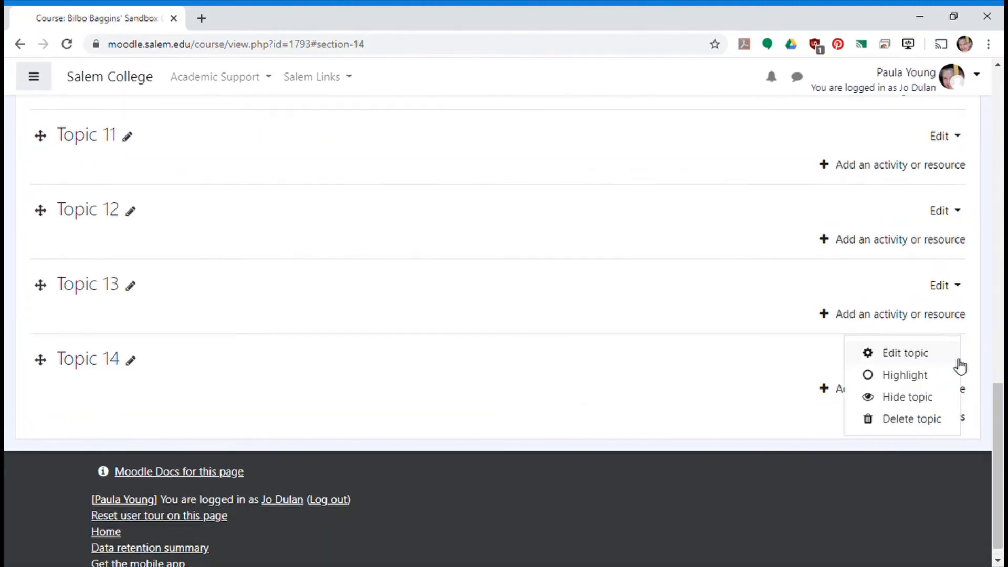
left_click(930, 418)
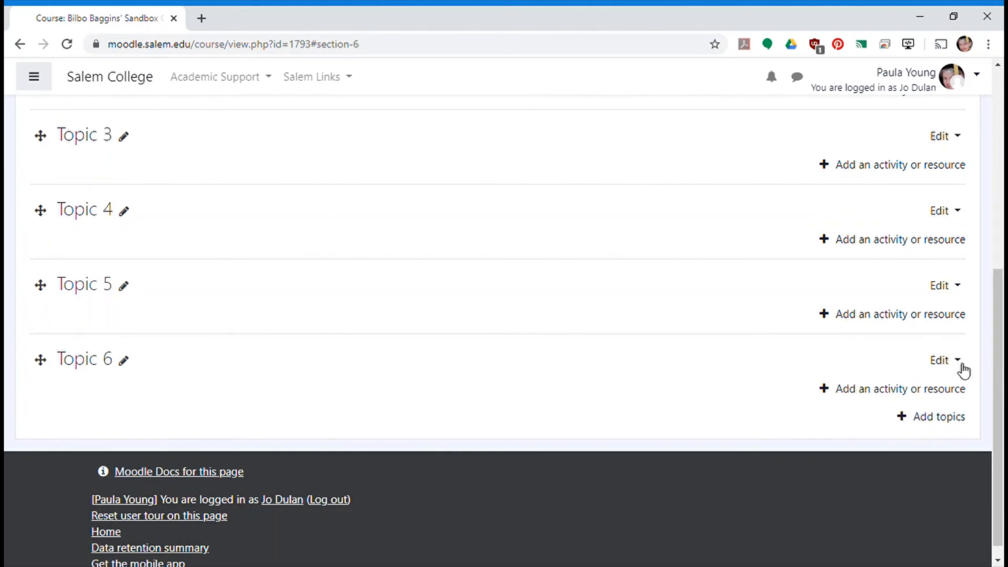
left_click(961, 365)
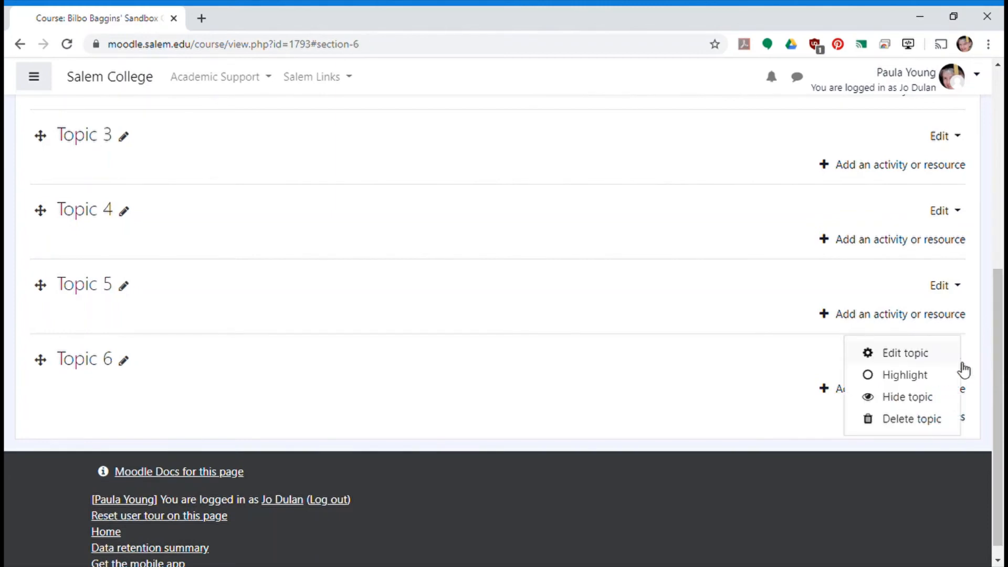
left_click(931, 419)
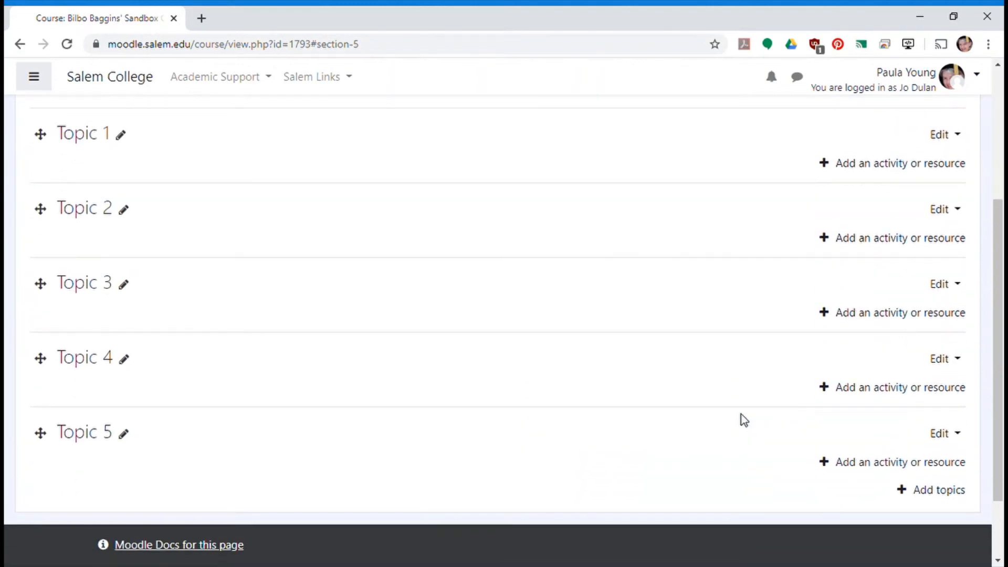
- Rename Topic 1 as "Page" and Topic 2 as "Book"
scroll(745, 420, "up", 2)
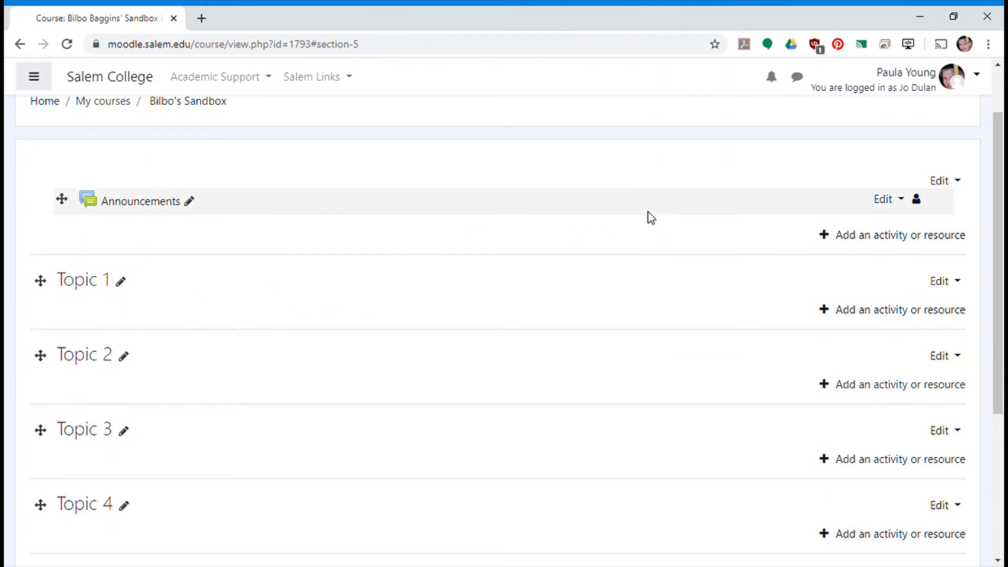
left_click(123, 284)
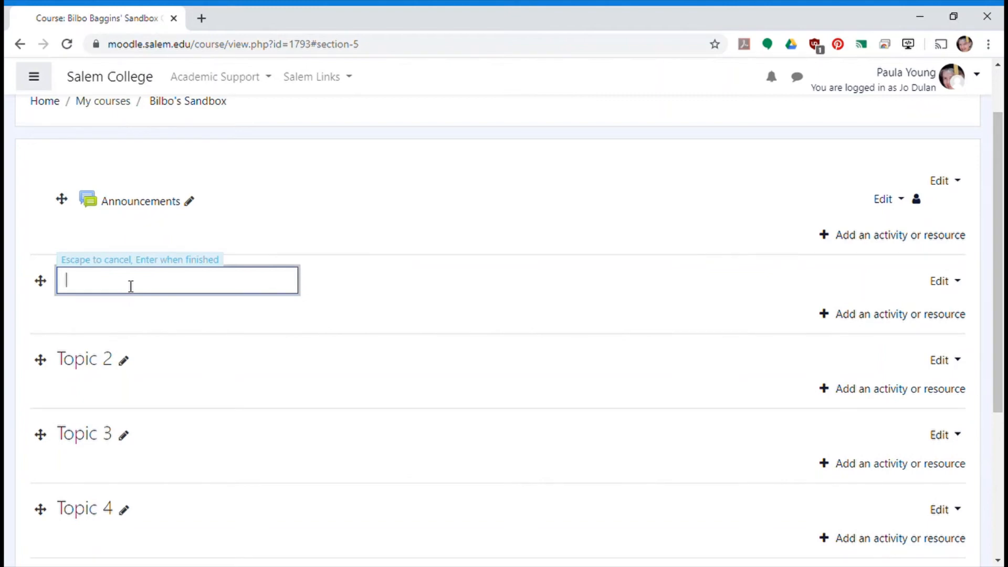
type("Page")
key("Return")
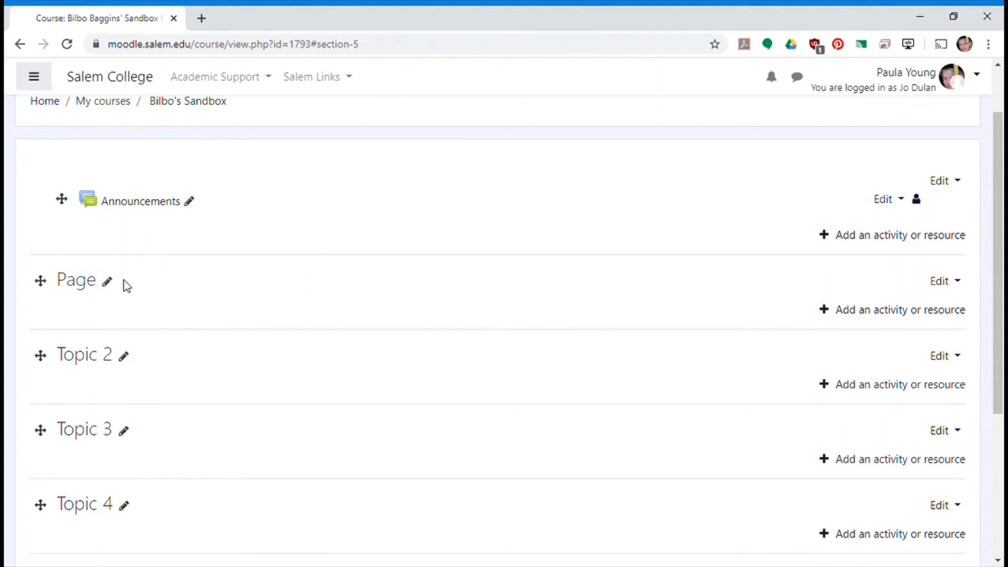
left_click(124, 357)
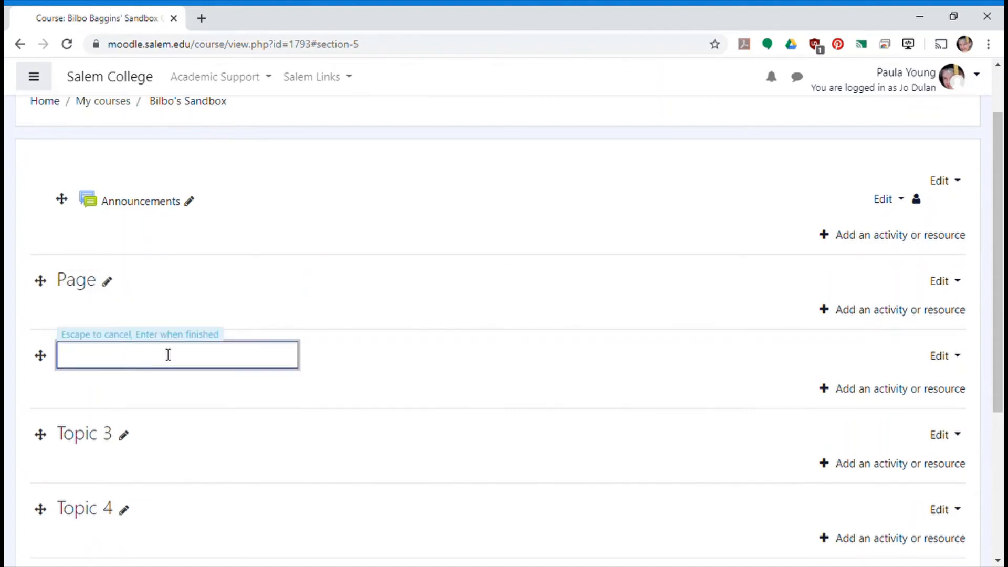
type("Book")
key("Return")
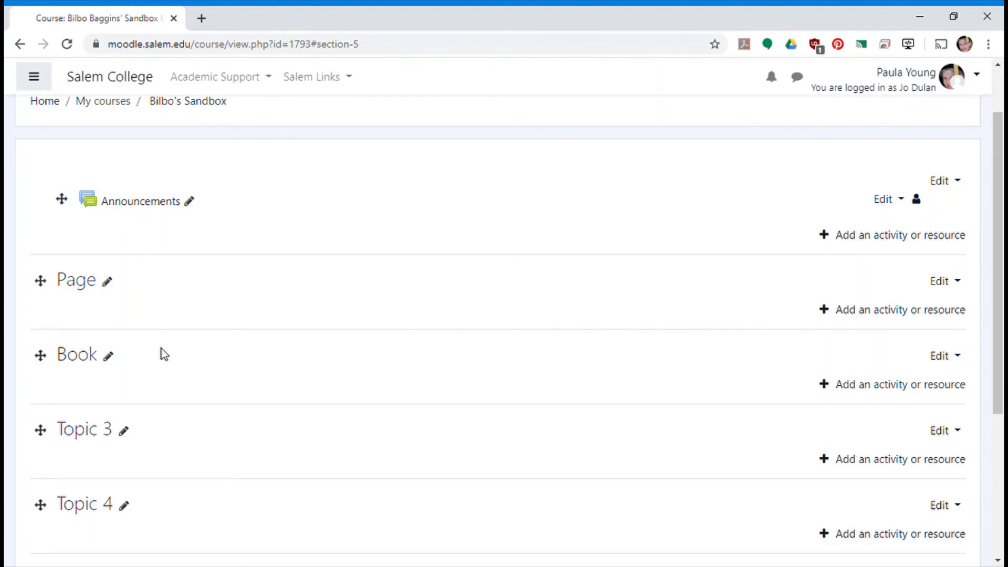
- Rename Topic 3 as "What's Going Here?" and hide that topic from students
left_click(124, 431)
type("What's Going Here")
key("Return")
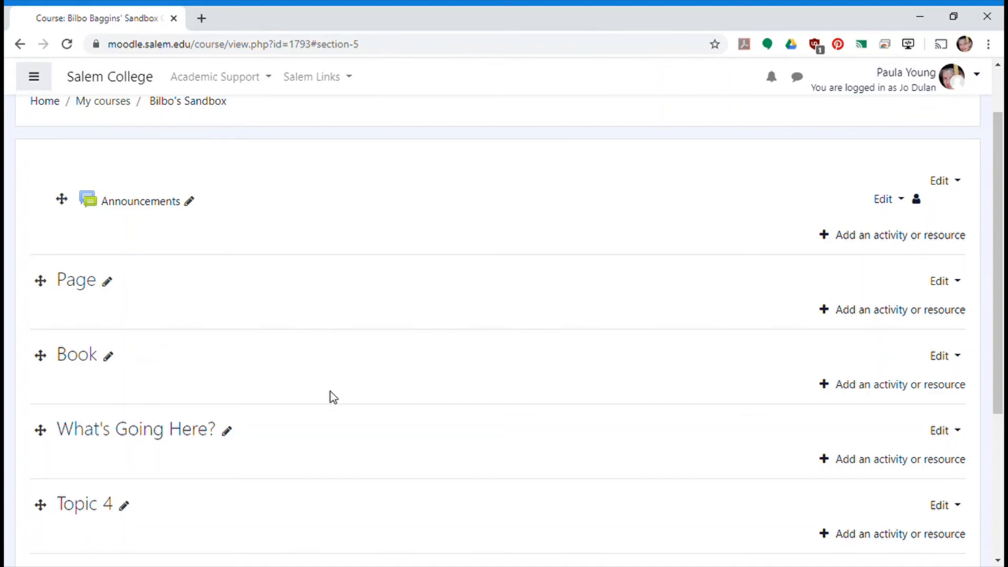
left_click(959, 430)
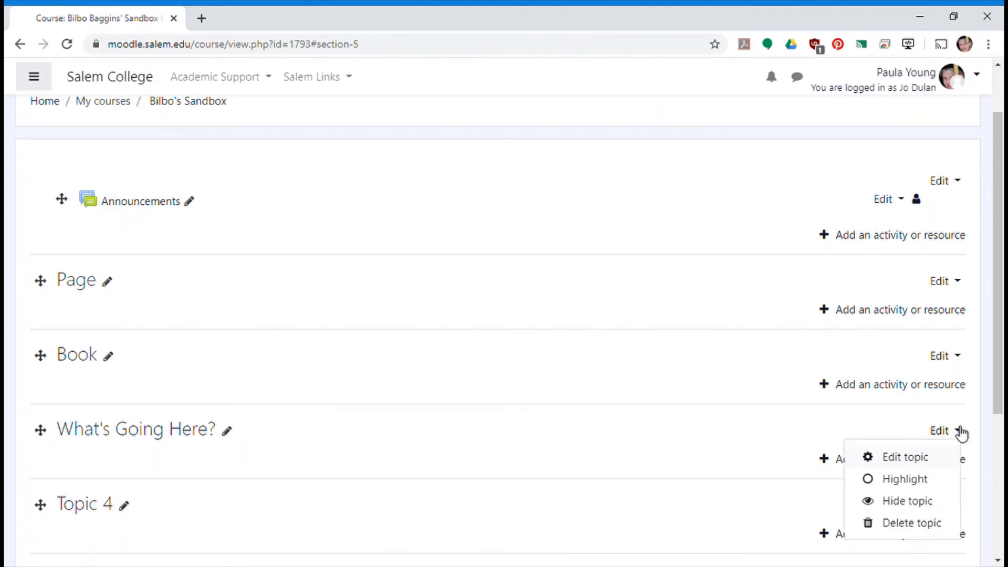
left_click(920, 502)
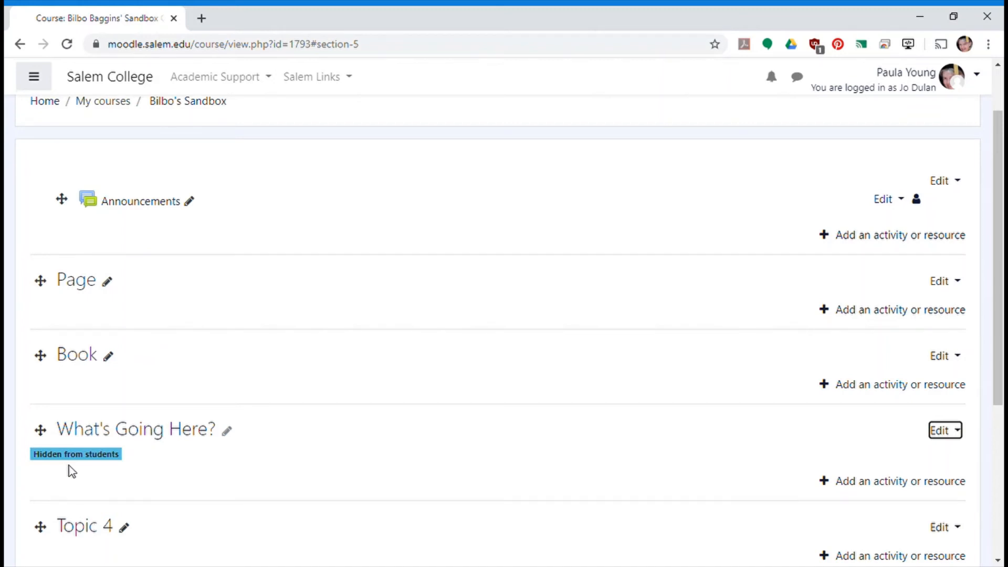
- Turn editing off and switch to the Student role to preview the course page
left_click(922, 200)
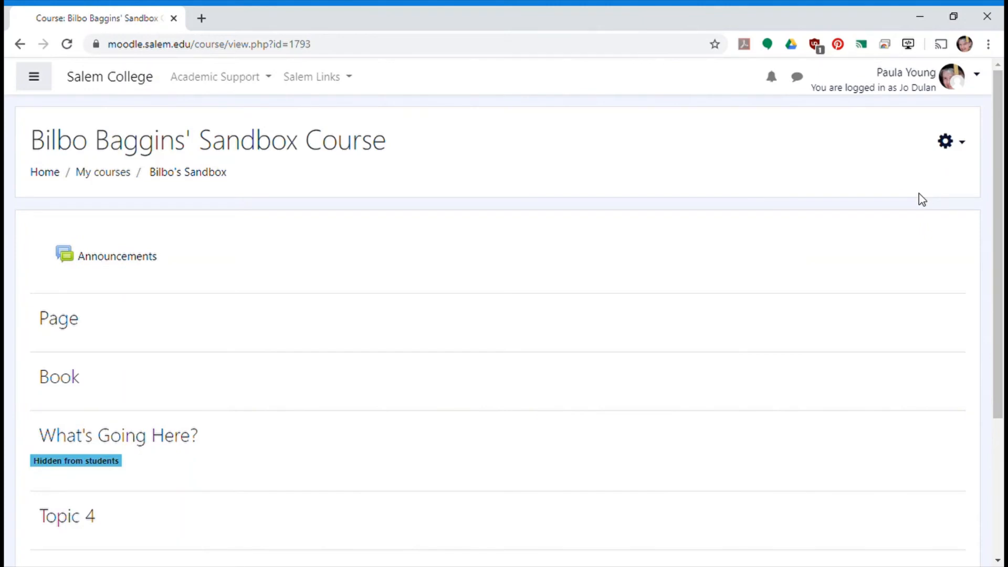
left_click(985, 79)
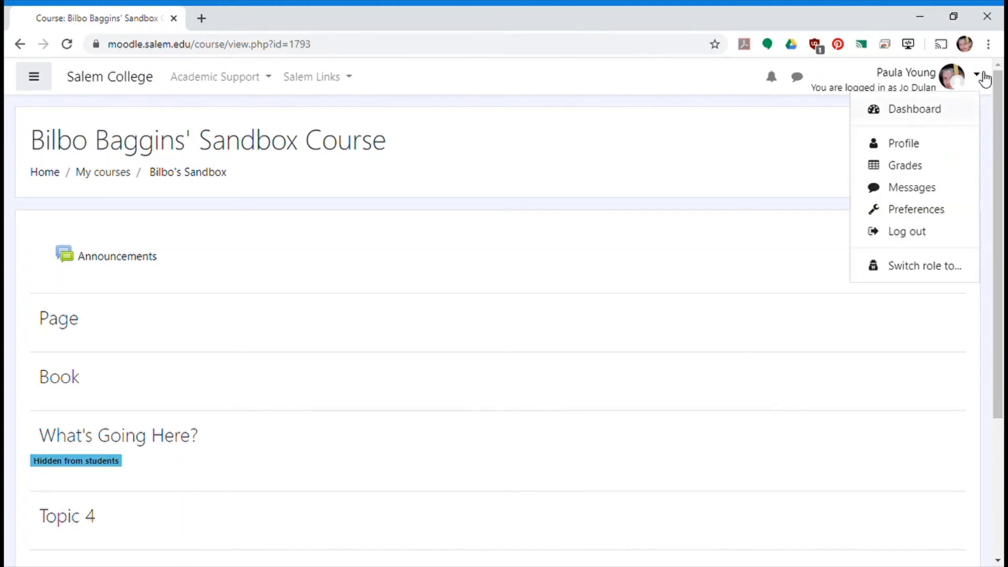
left_click(940, 267)
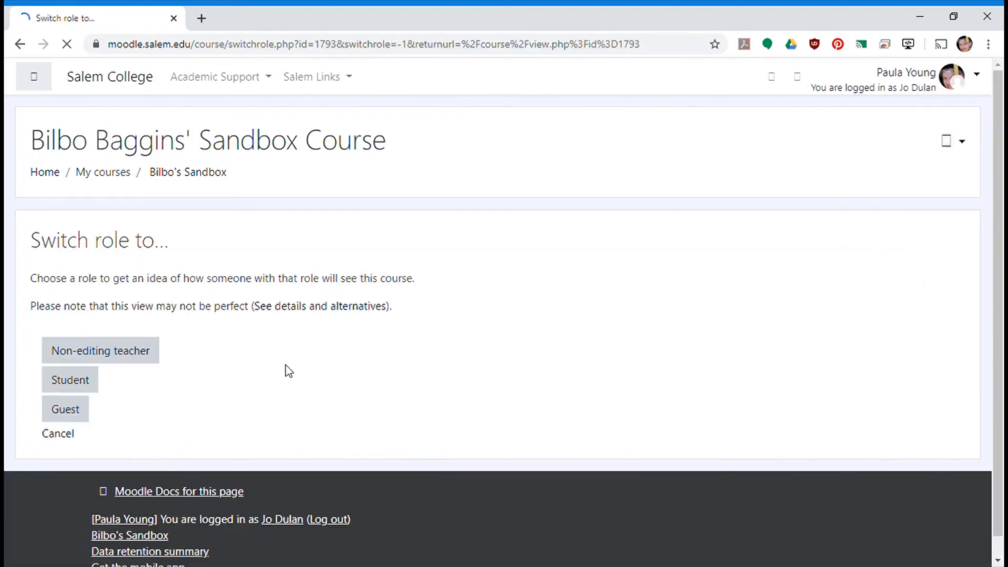
left_click(92, 387)
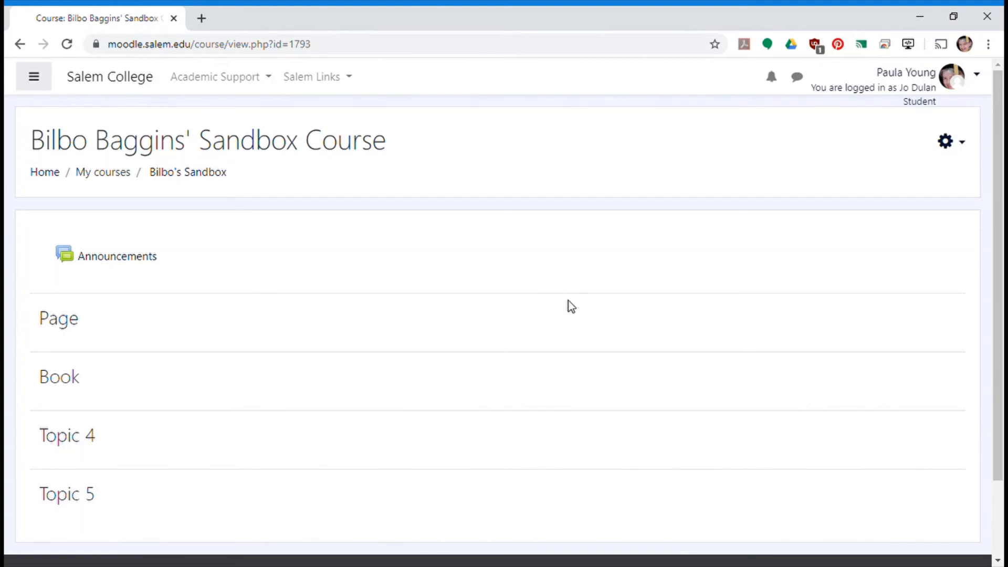
- Return to the normal role and open the course's Participants page
left_click(982, 79)
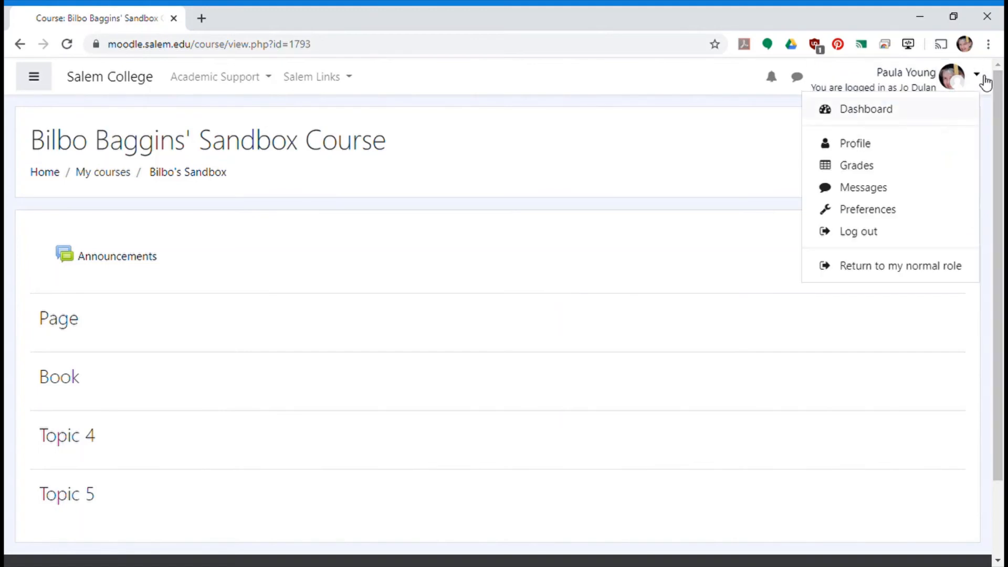
left_click(907, 266)
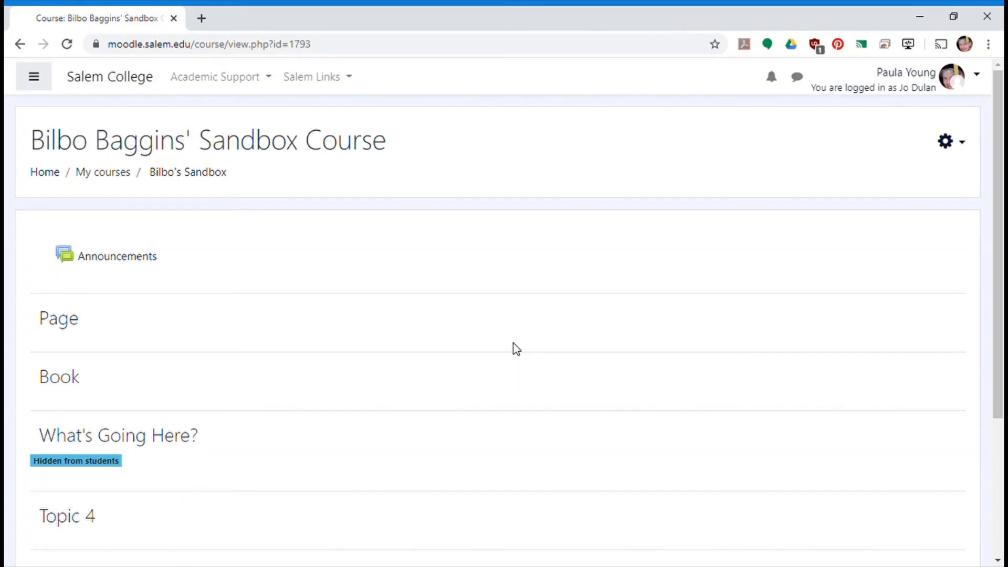
left_click(36, 78)
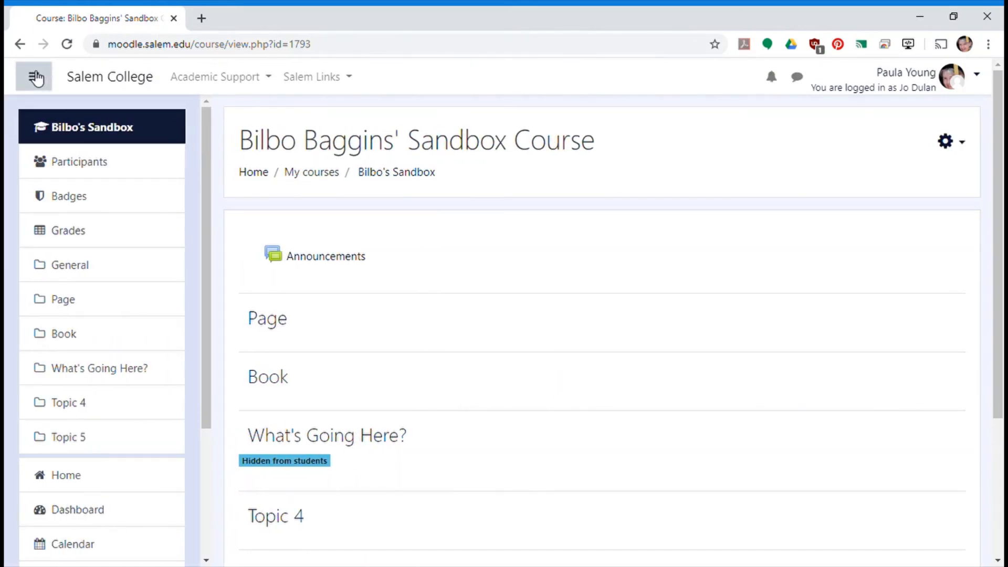
left_click(80, 162)
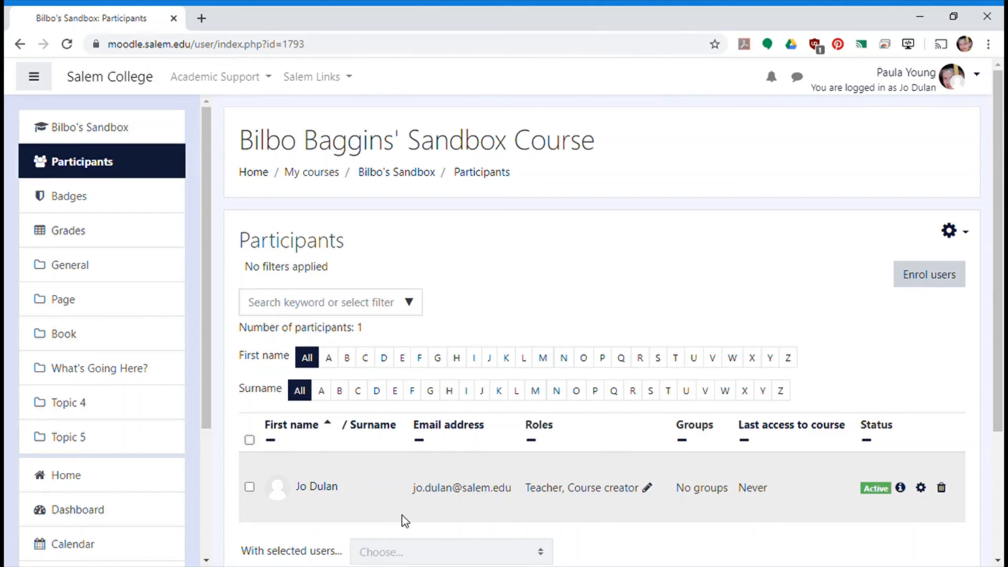
- Open user enrolment for the course and select the user the sandbox is named after
left_click(942, 274)
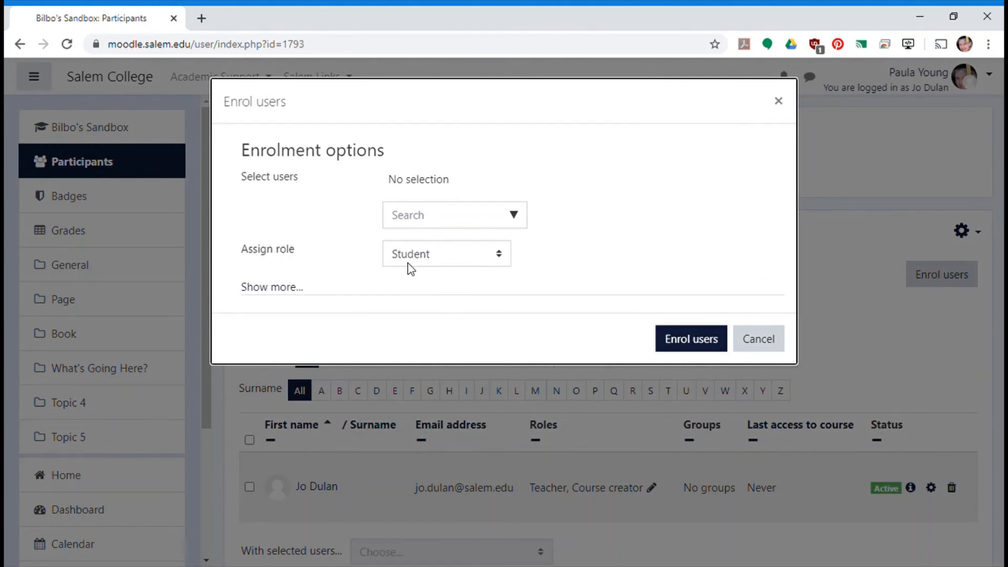
left_click(429, 215)
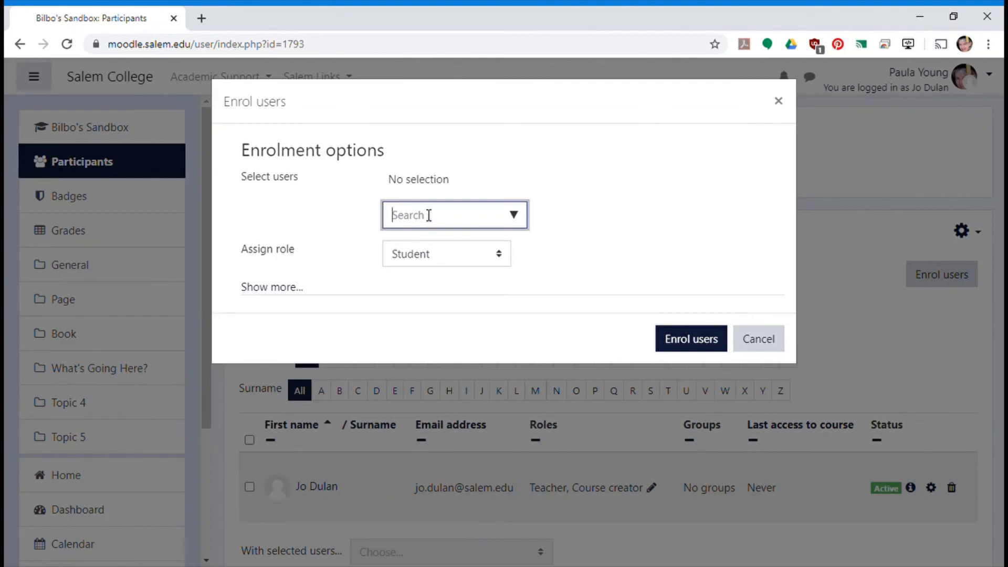
type("bilbo")
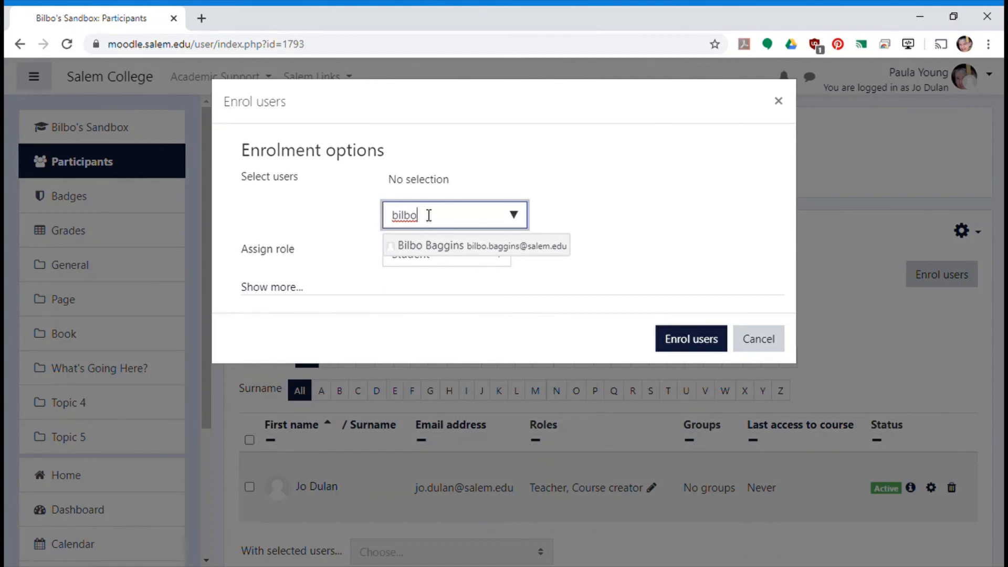
left_click(444, 256)
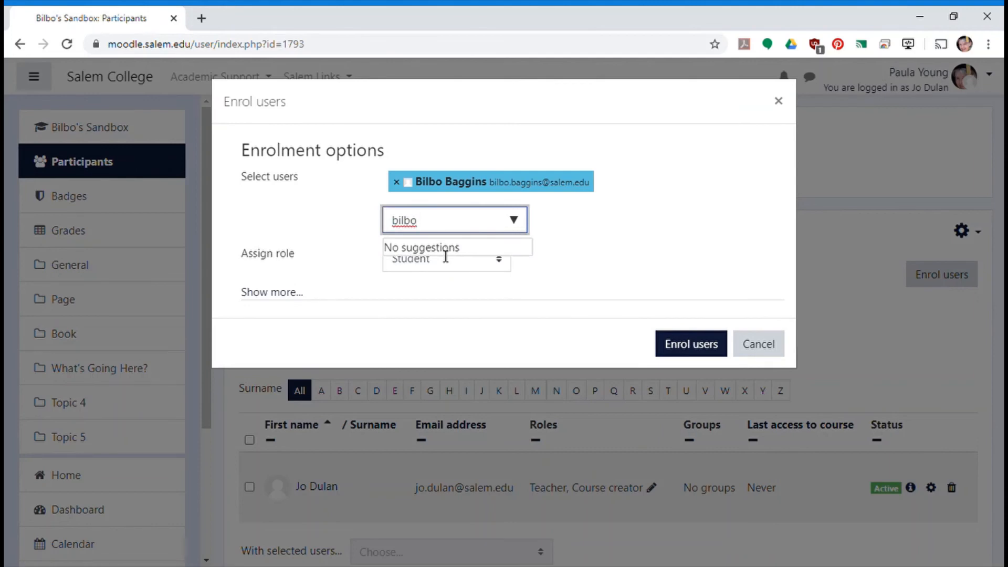
- Search by full name for the administrator shown in the page header, add that account, and enrol both selected users as Student
key("BackSpace")
key("BackSpace")
key("BackSpace")
key("BackSpace")
key("BackSpace")
type("paula young")
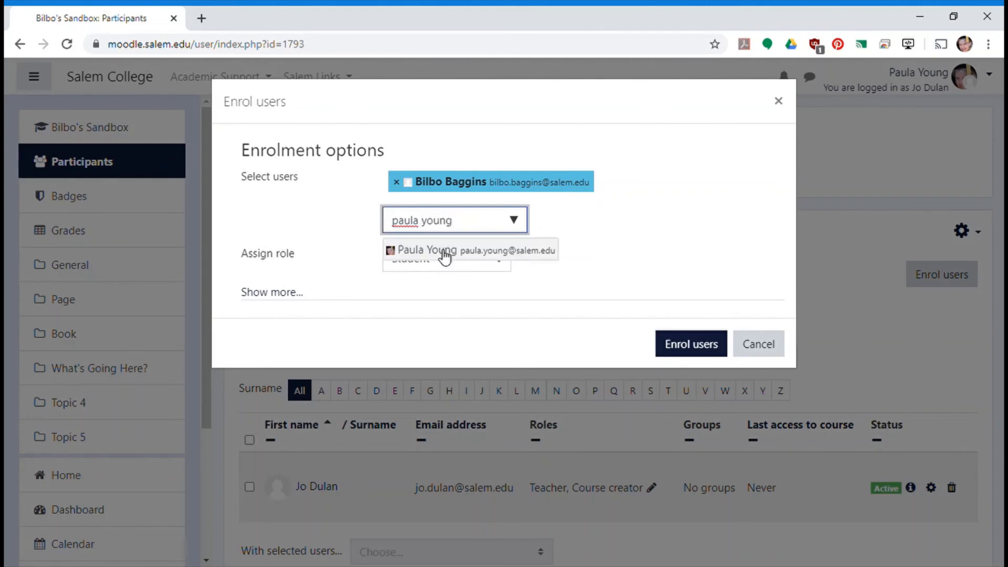
left_click(444, 251)
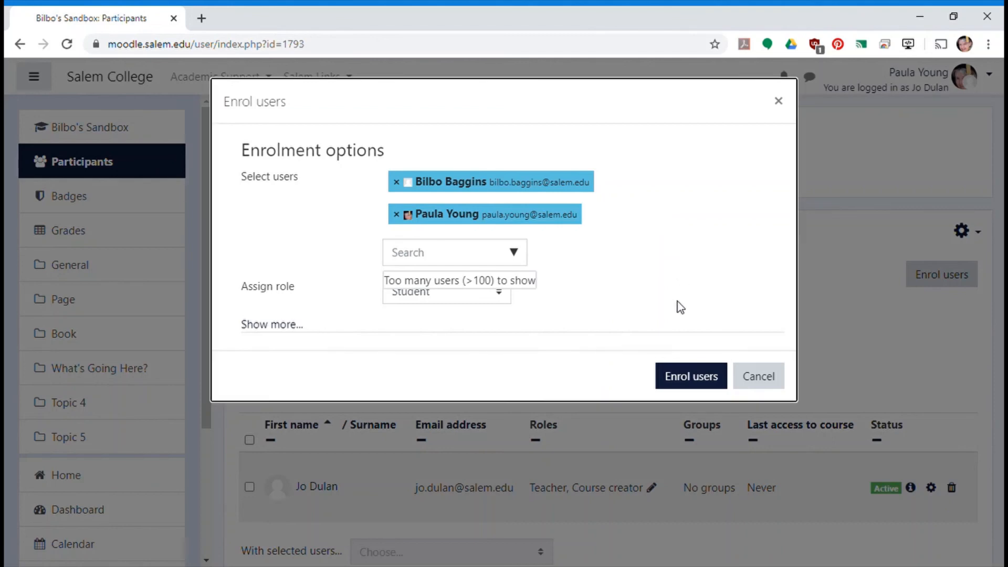
left_click(668, 379)
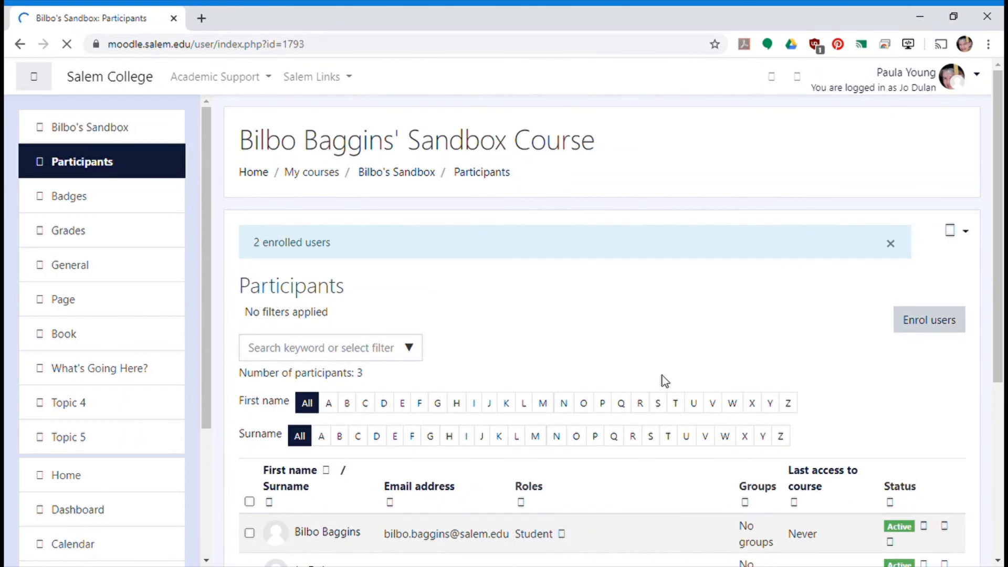
- Review the participants list, then return to the Bilbo's Sandbox course page and collapse the navigation drawer
scroll(663, 376, "down", 4)
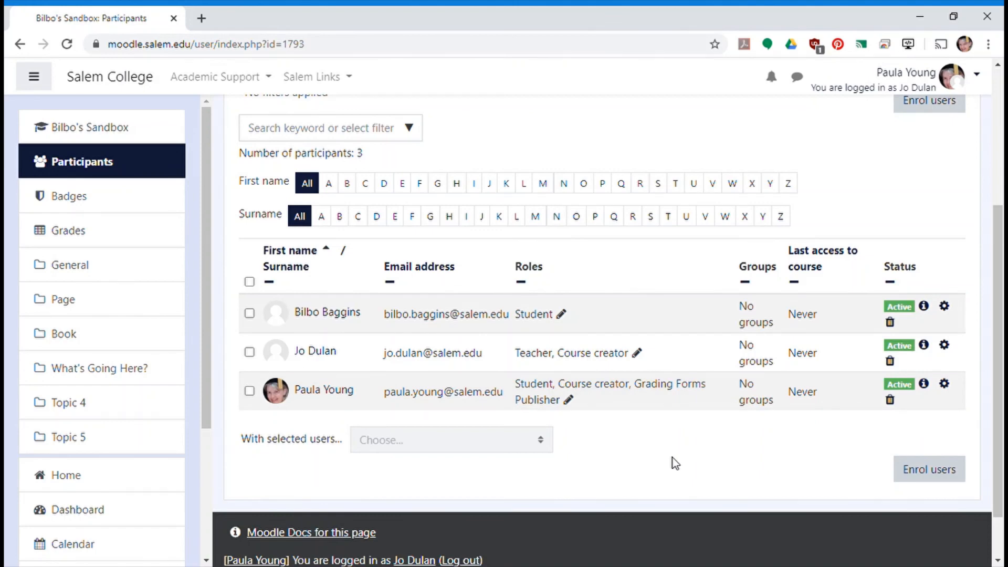
scroll(672, 457, "up", 3)
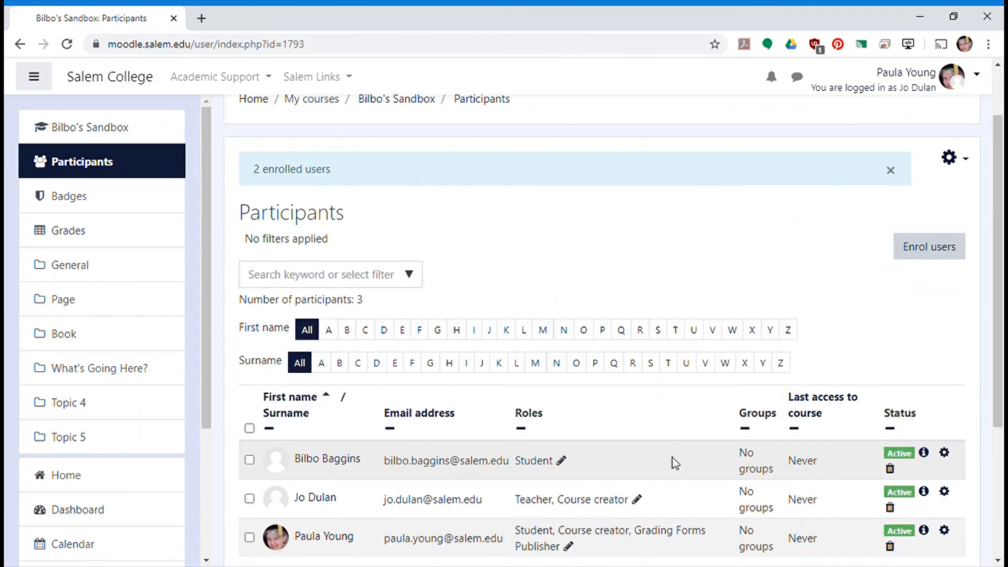
scroll(675, 464, "up", 2)
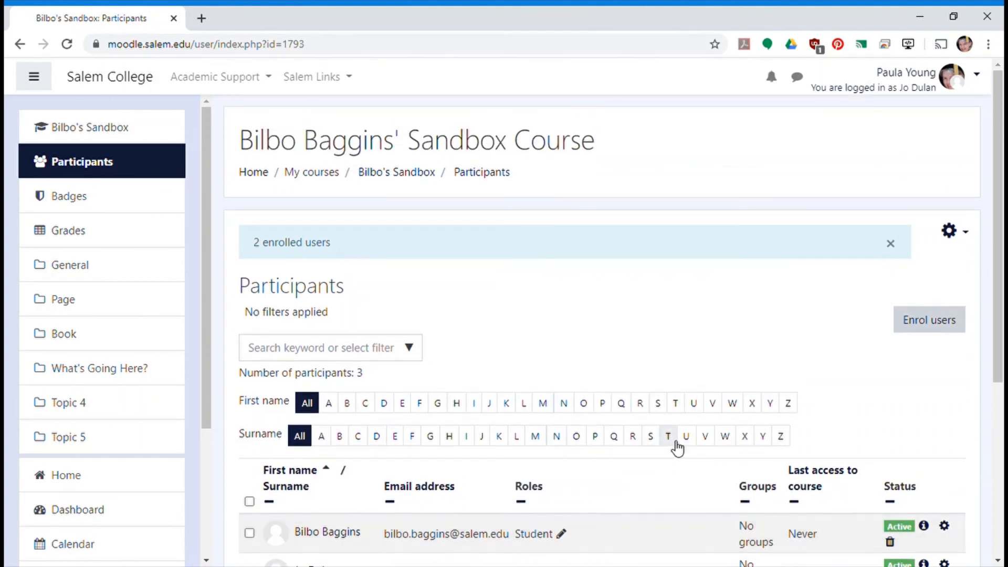
left_click(384, 174)
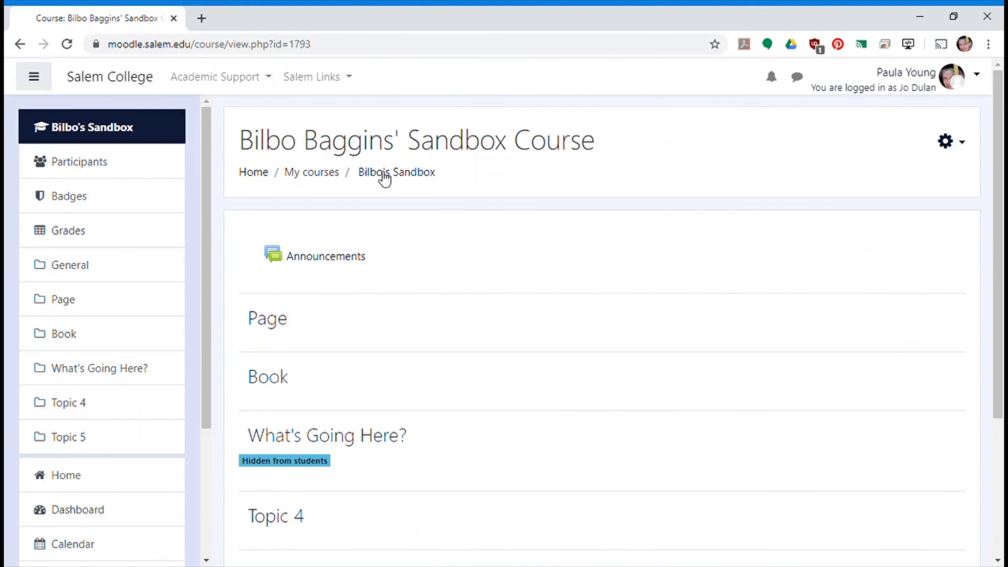
left_click(46, 83)
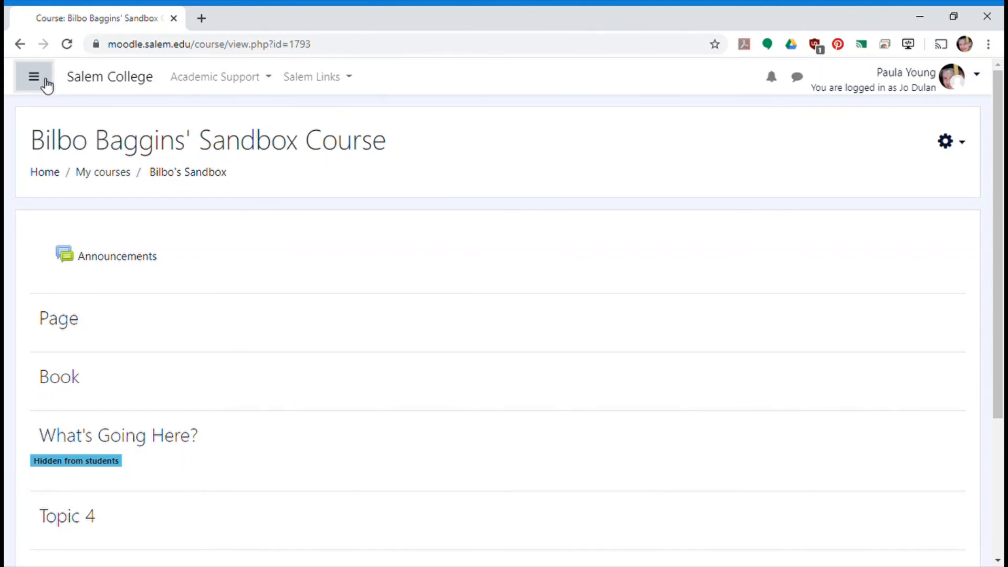
- Select the course page's web address, jump to the Page topic and select that section's web address
left_click(153, 44)
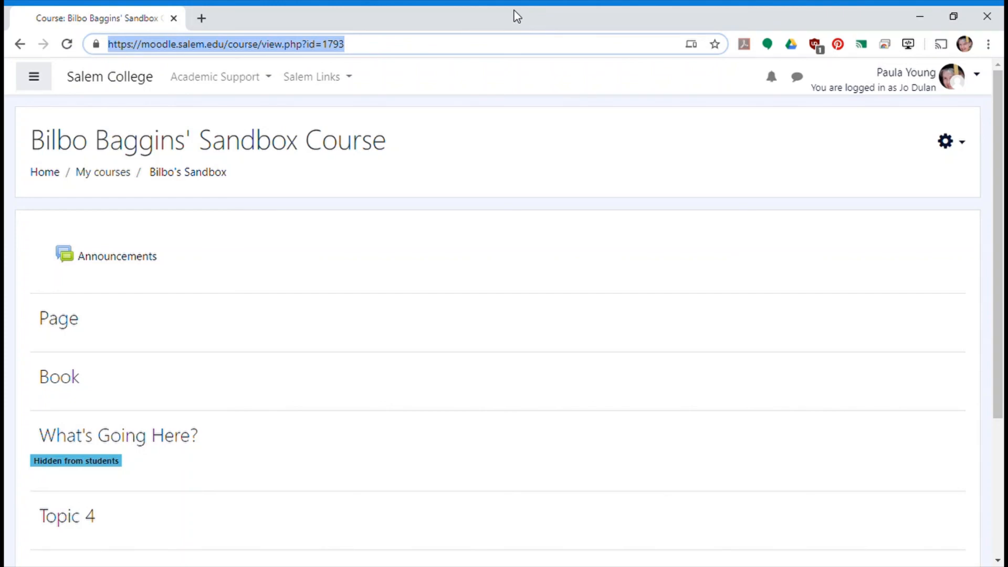
left_click(63, 321)
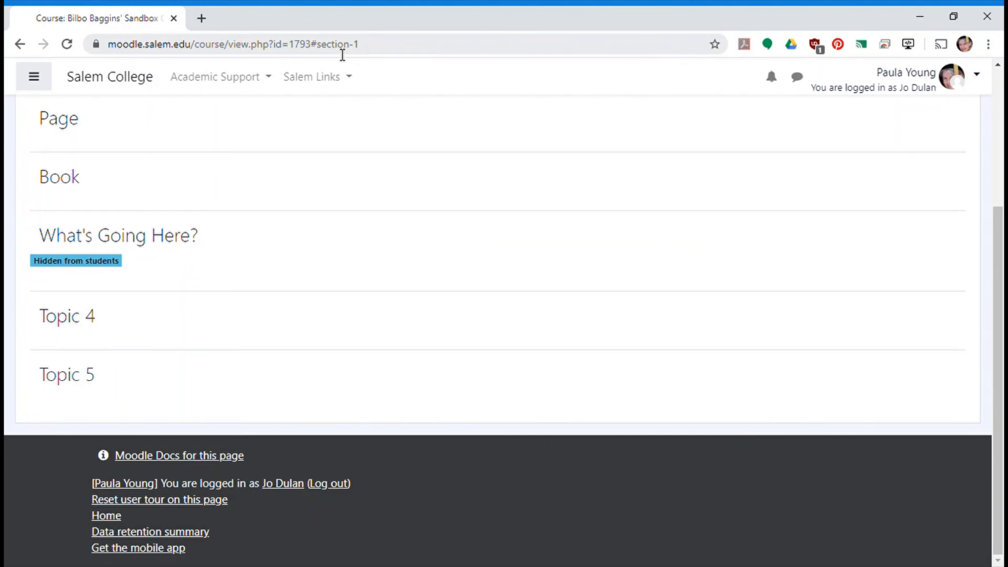
left_click(181, 39)
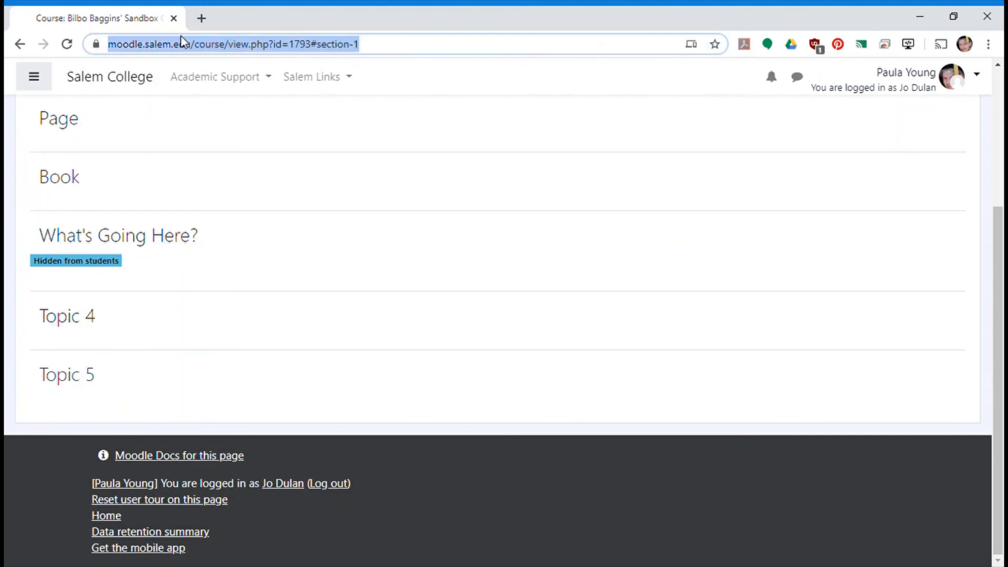